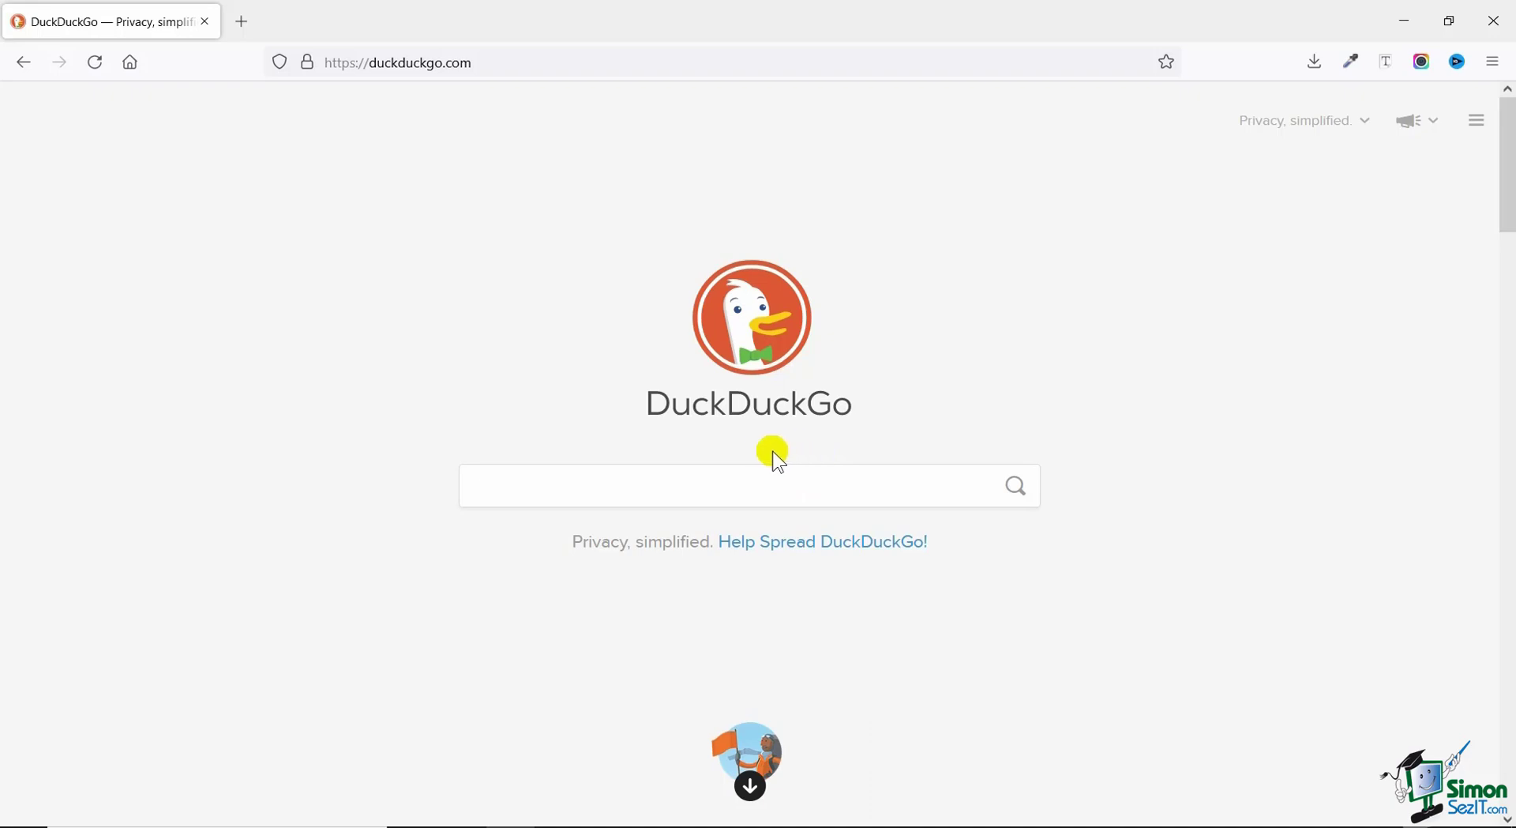
Search DuckDuckGo for 'game of thrones' and scroll through the results page and back to the top.
left_click(710, 483)
type("game of thrones")
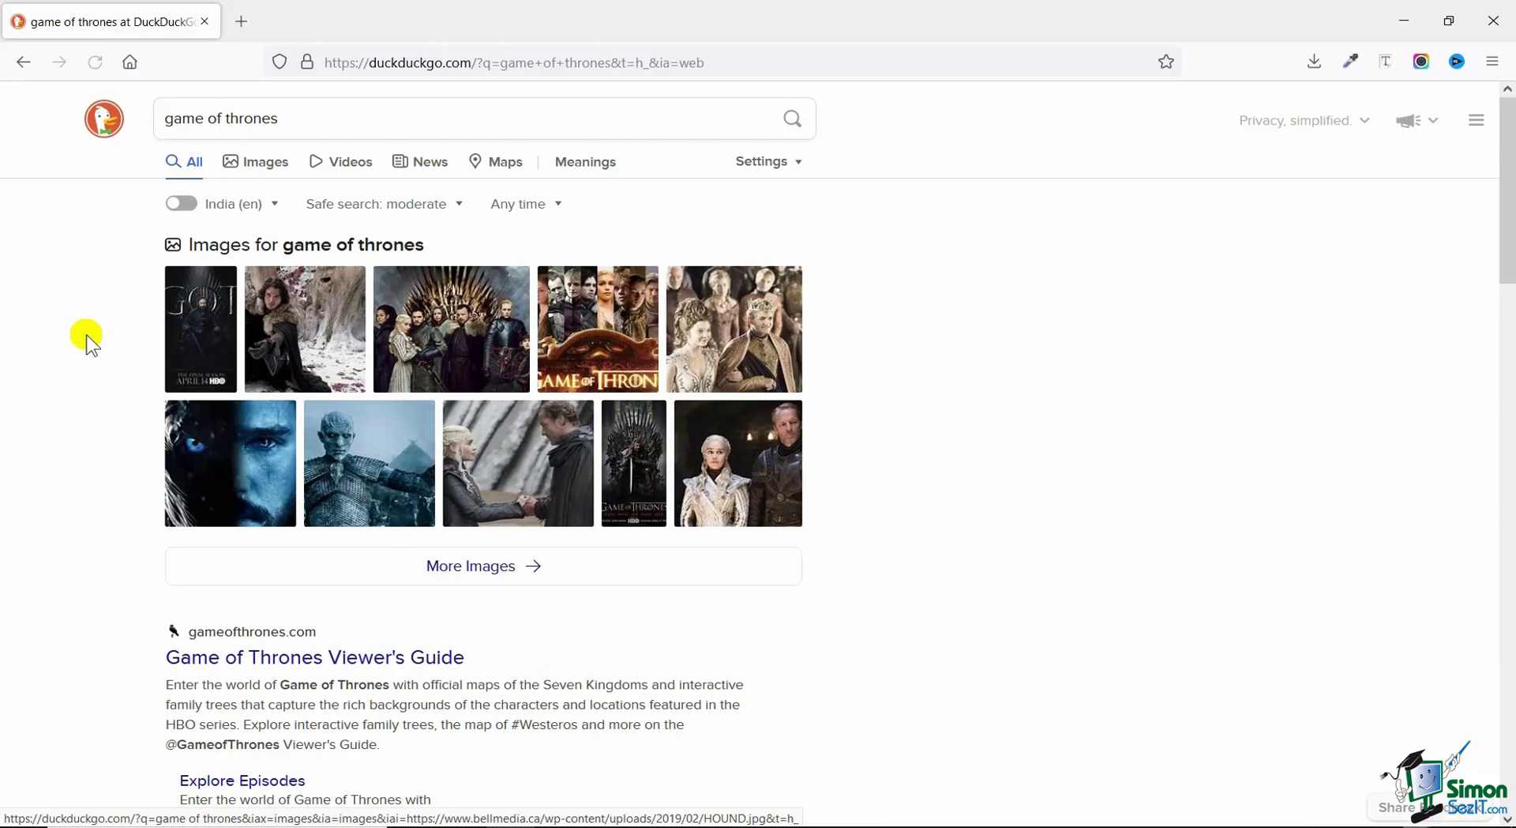
left_click_drag(1507, 204, 1465, 740)
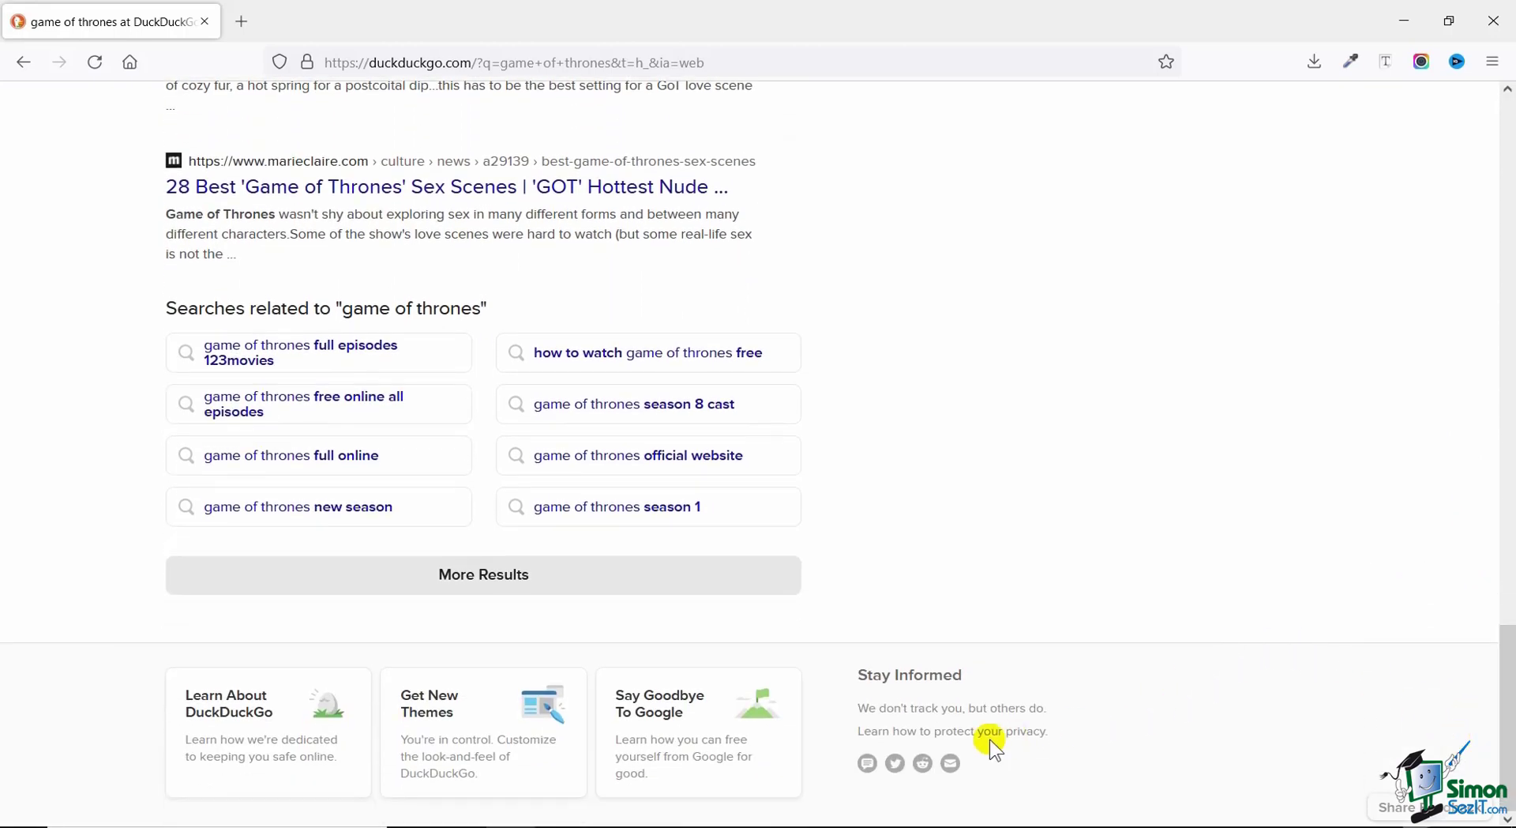
left_click_drag(856, 713, 940, 714)
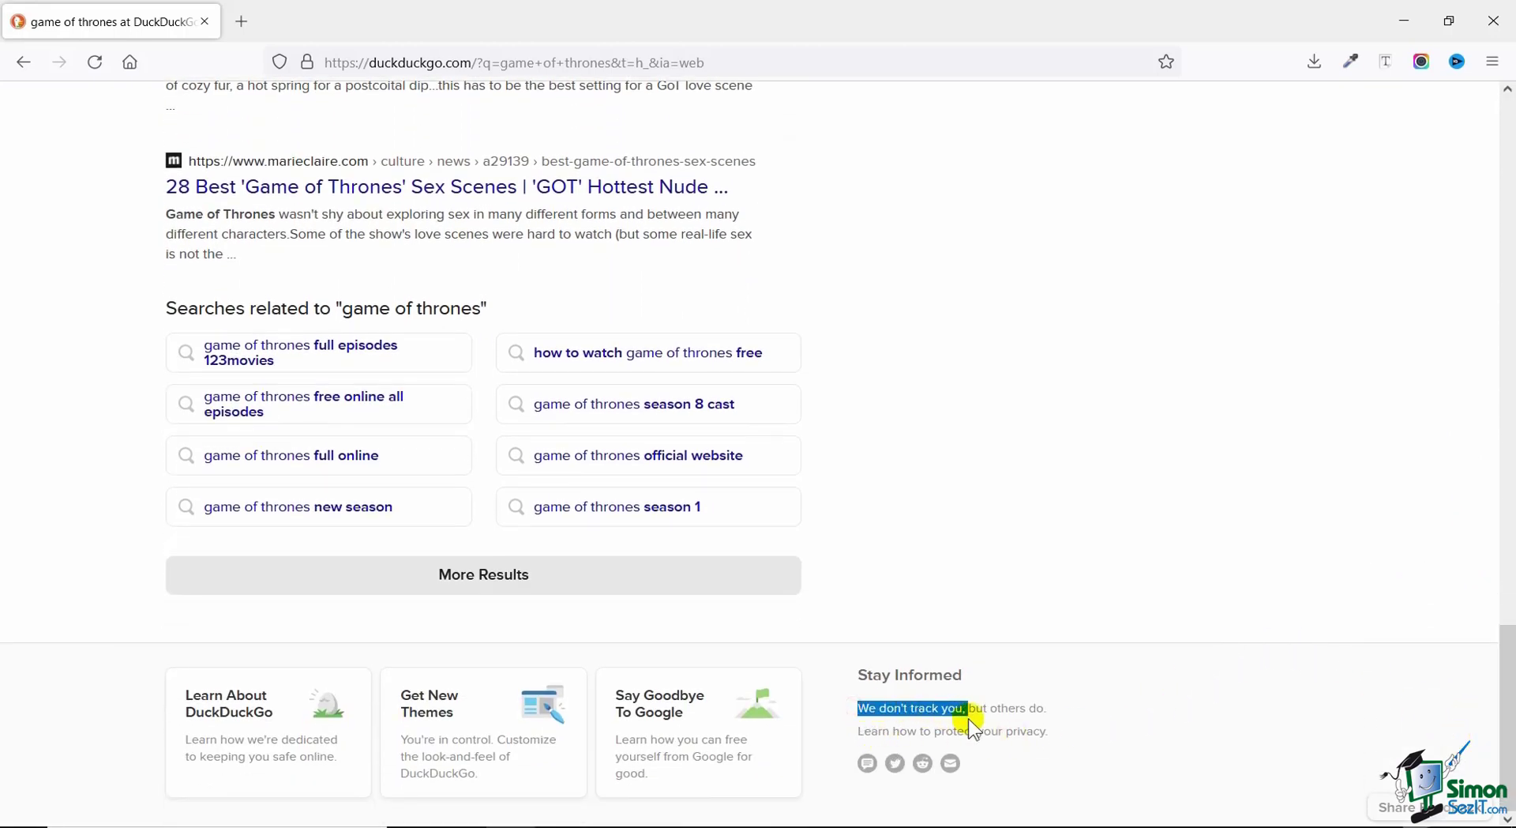
left_click(908, 746)
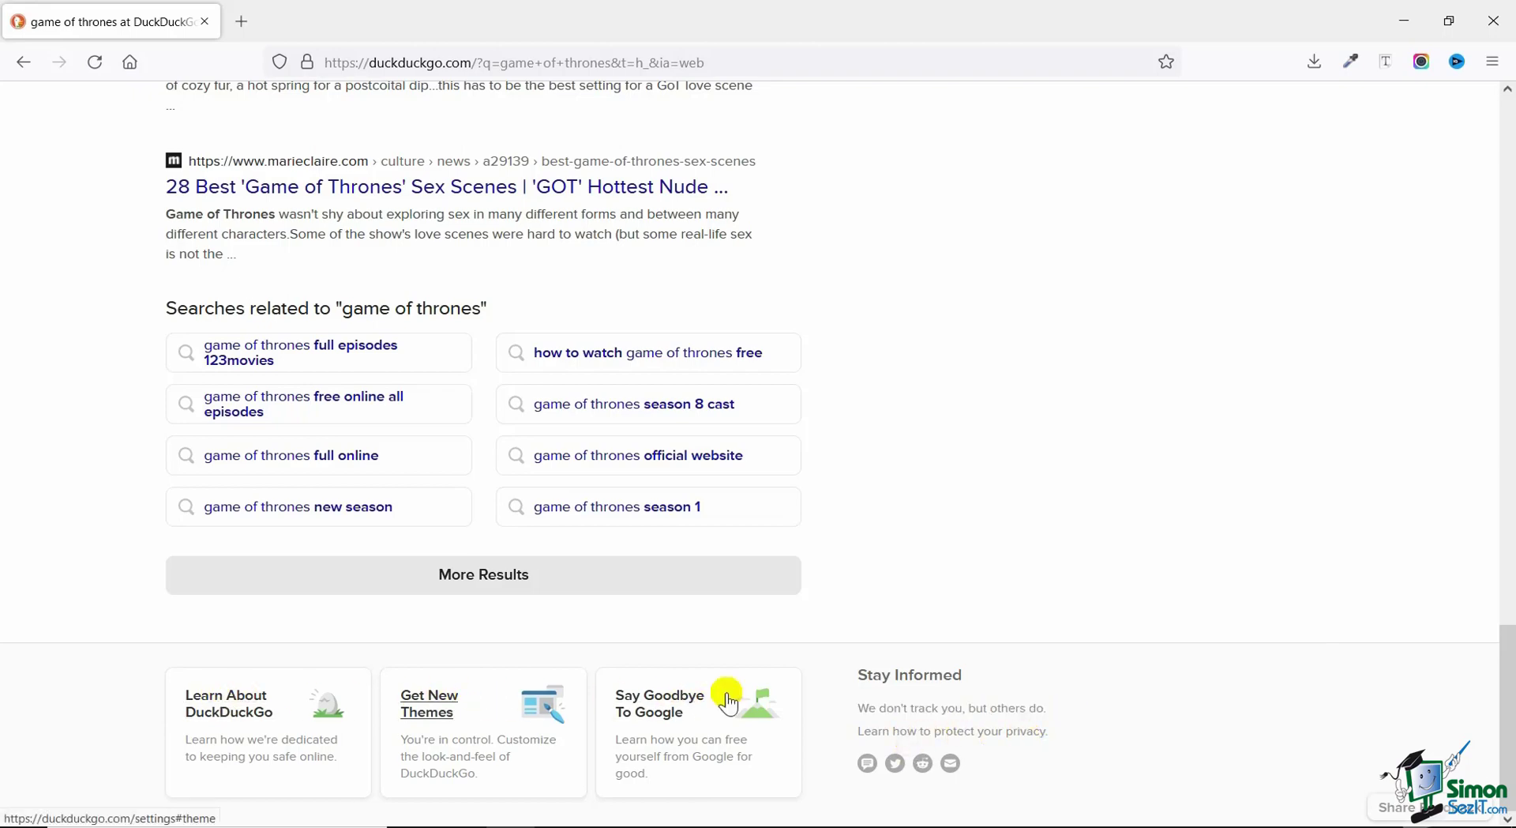
left_click_drag(1509, 715, 1510, 142)
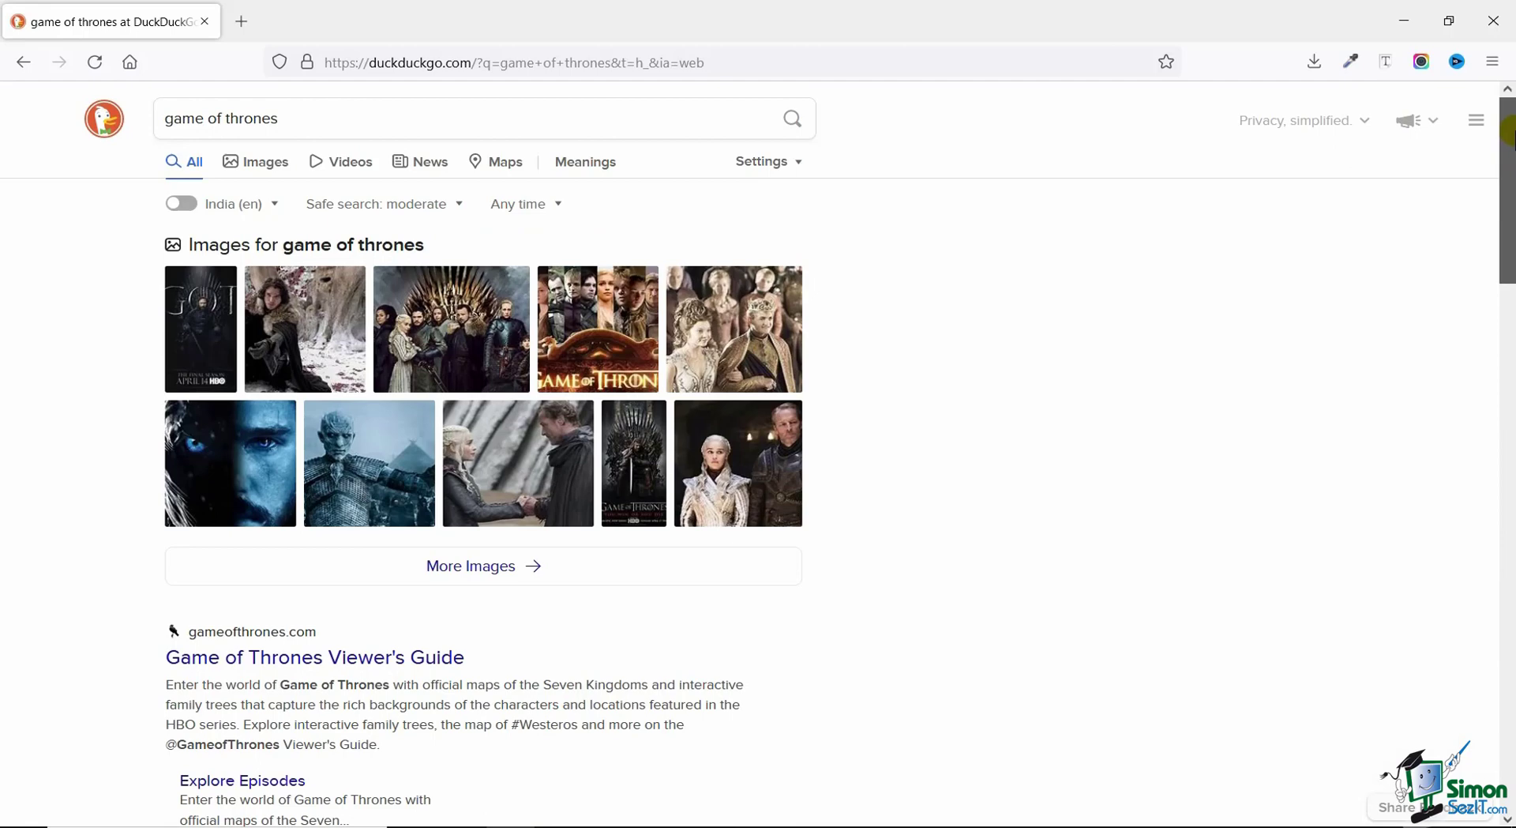
left_click(255, 164)
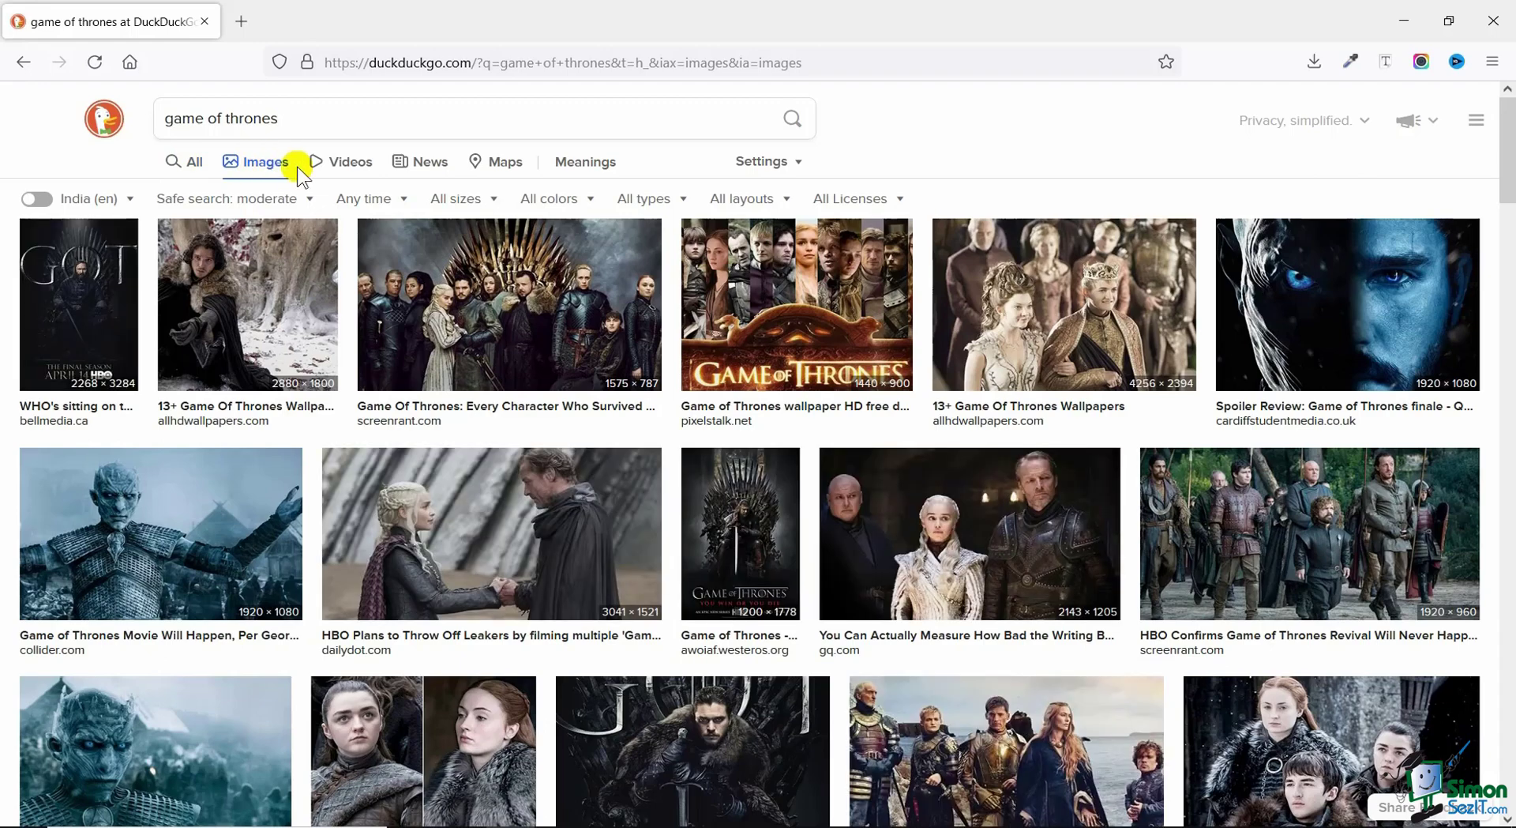
left_click(332, 170)
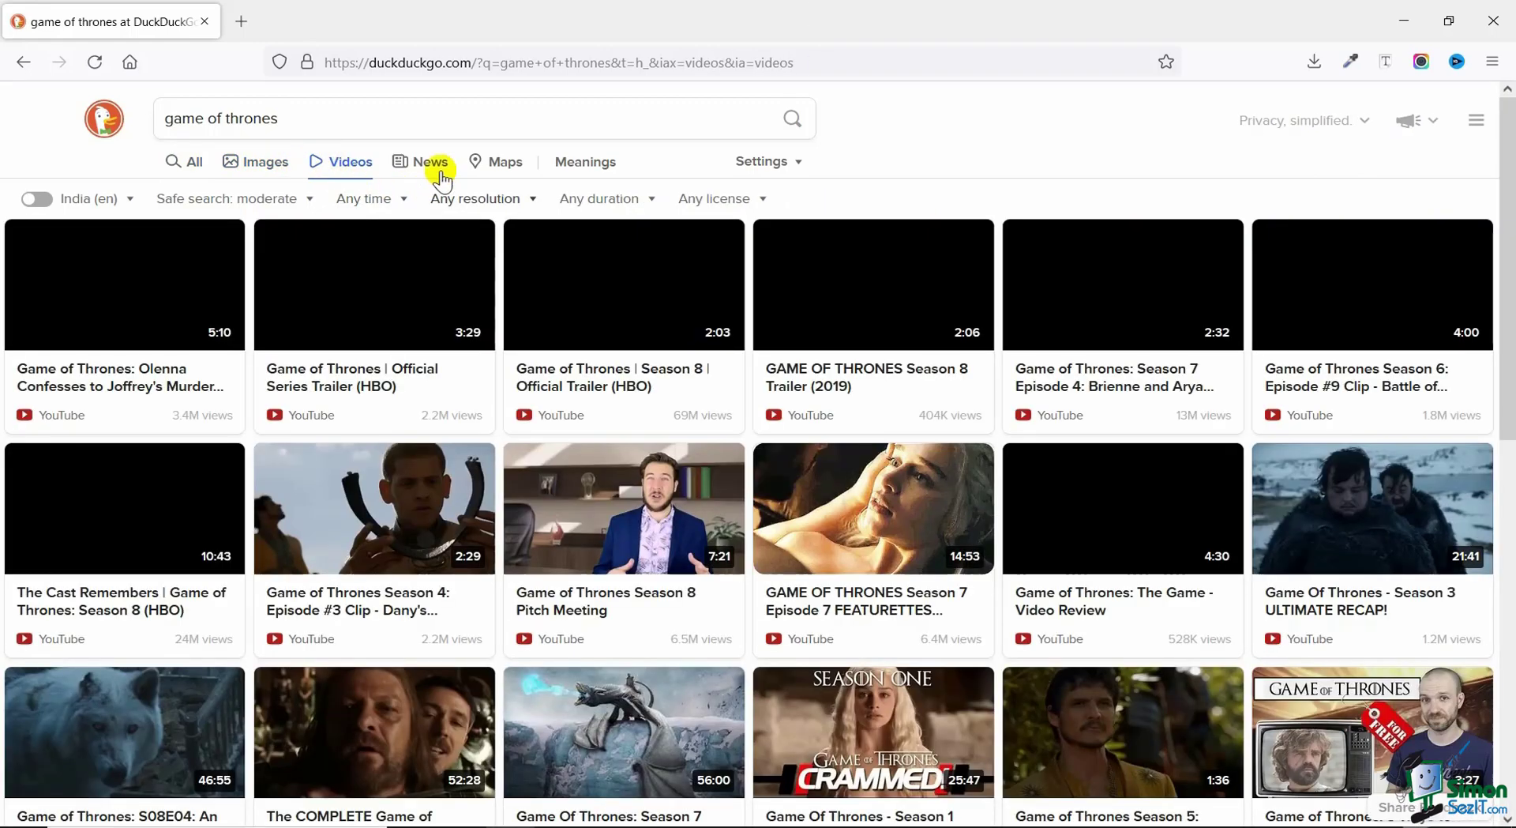
left_click(430, 162)
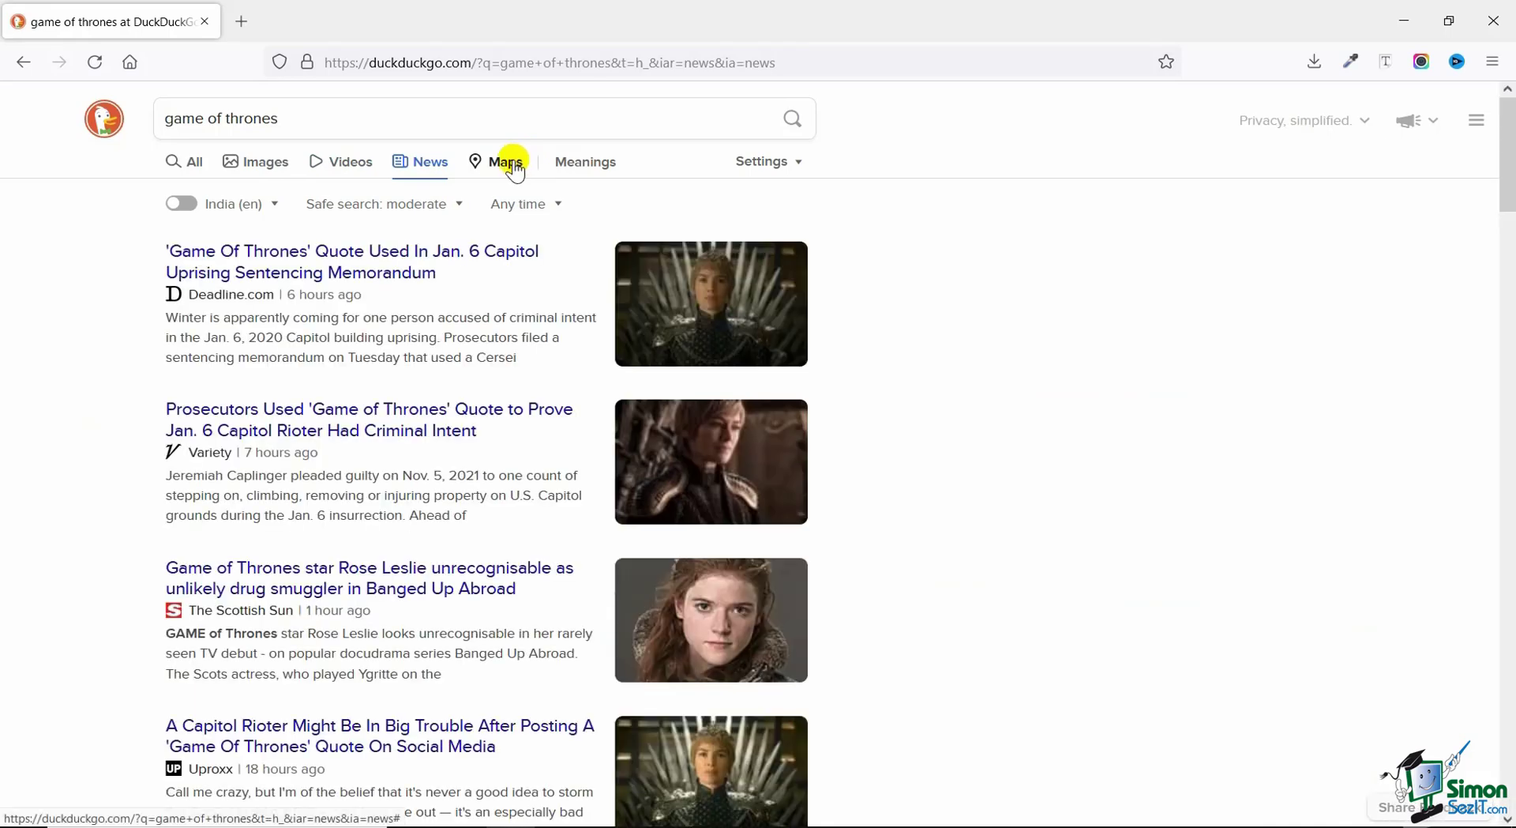
left_click(170, 150)
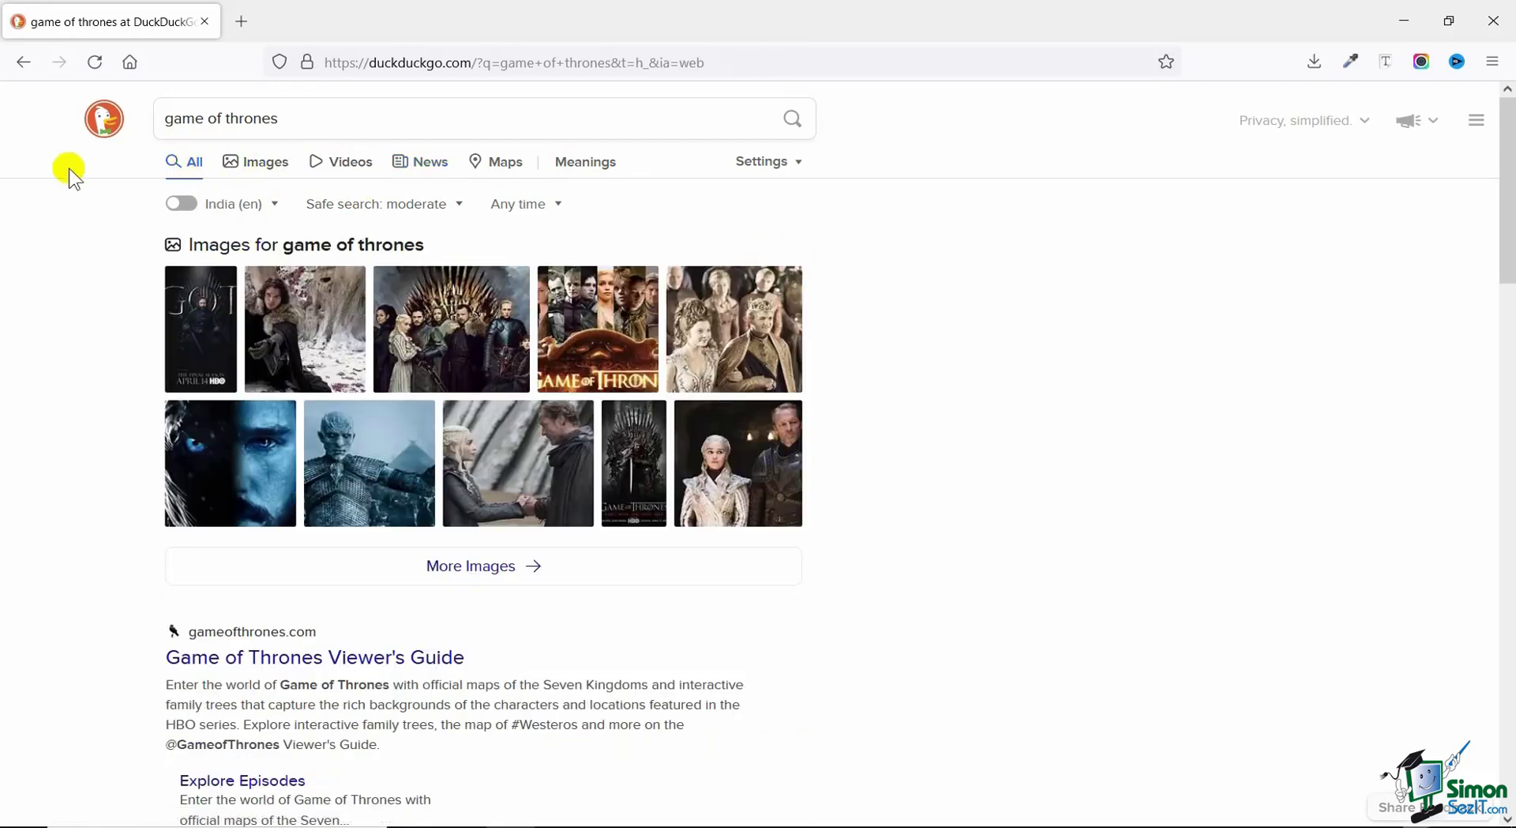
left_click(251, 205)
scroll(278, 315, "down", 5)
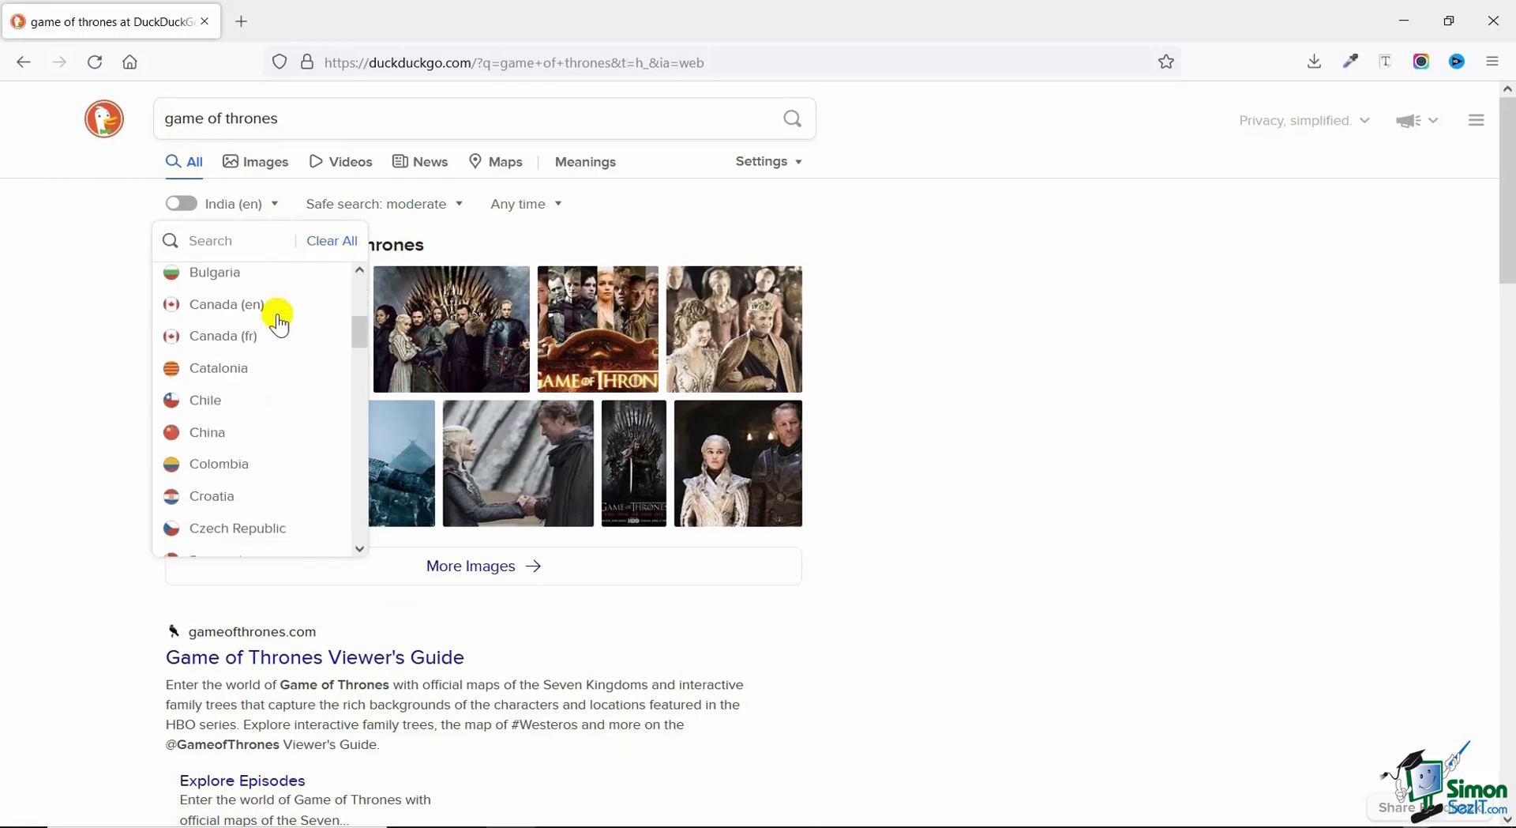
scroll(277, 313, "down", 8)
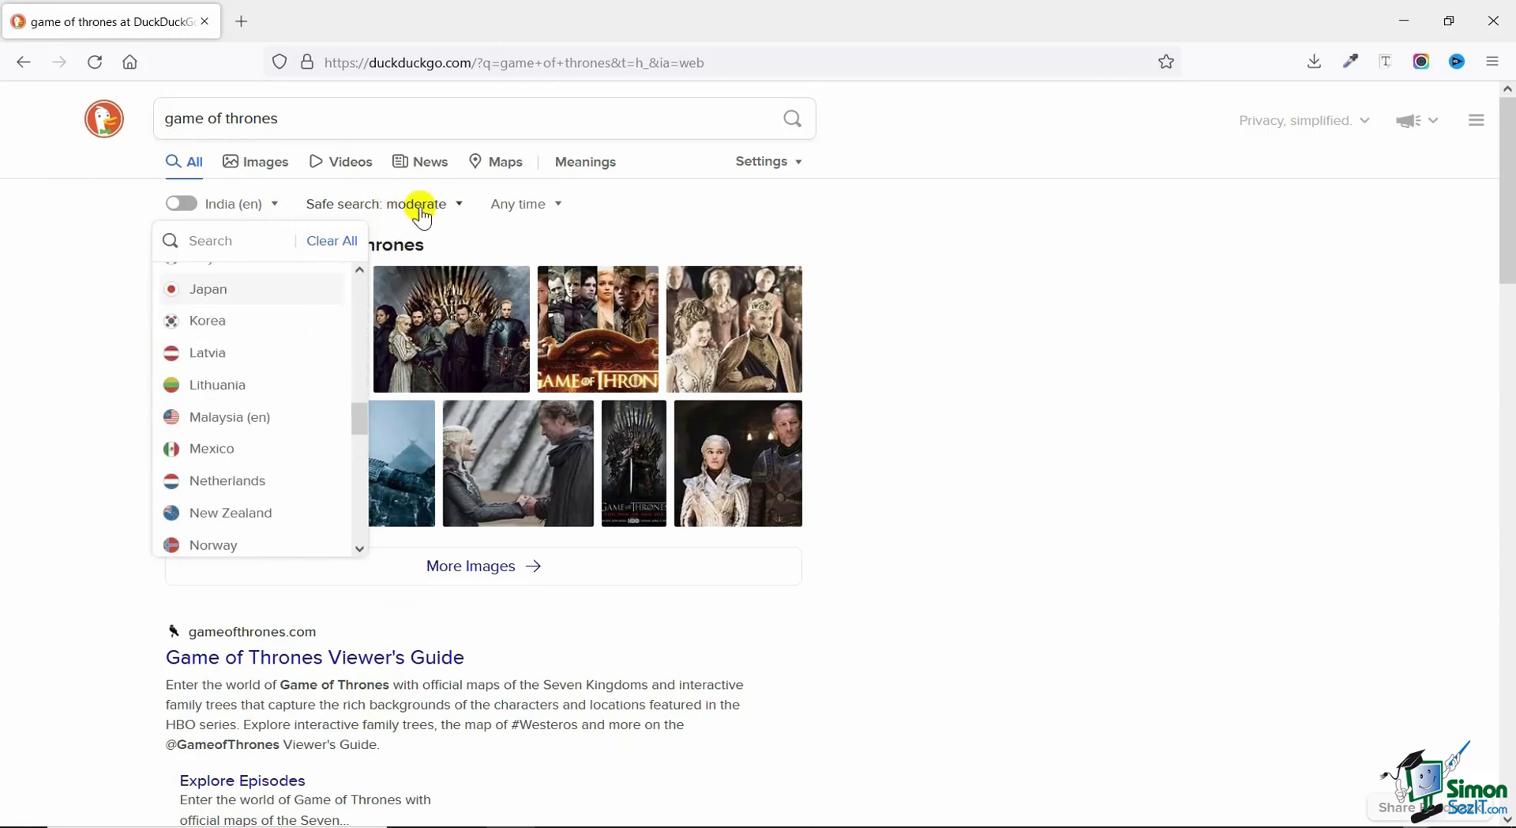
scroll(277, 298, "up", 13)
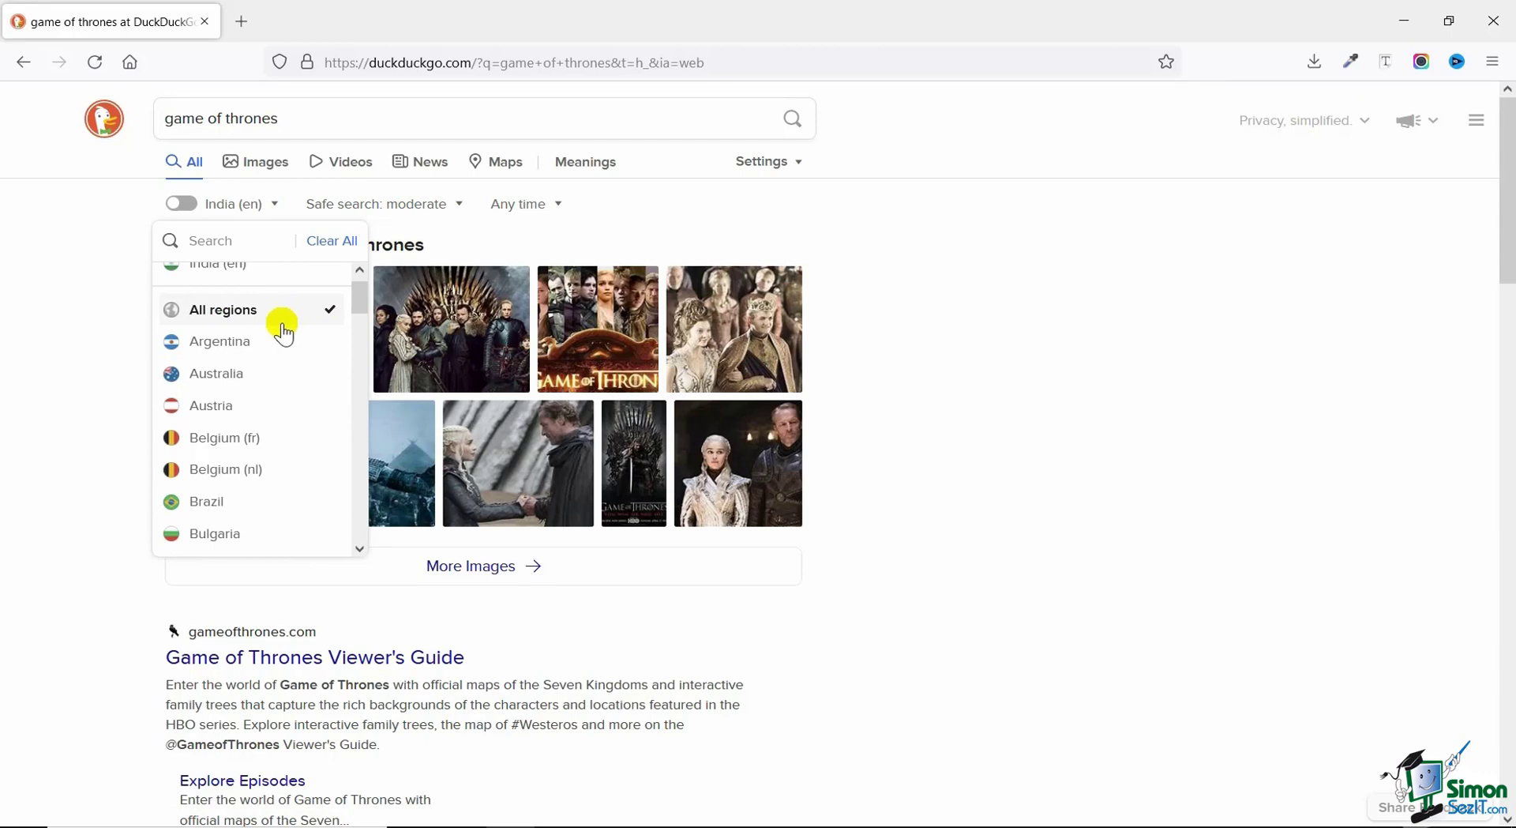
left_click(412, 207)
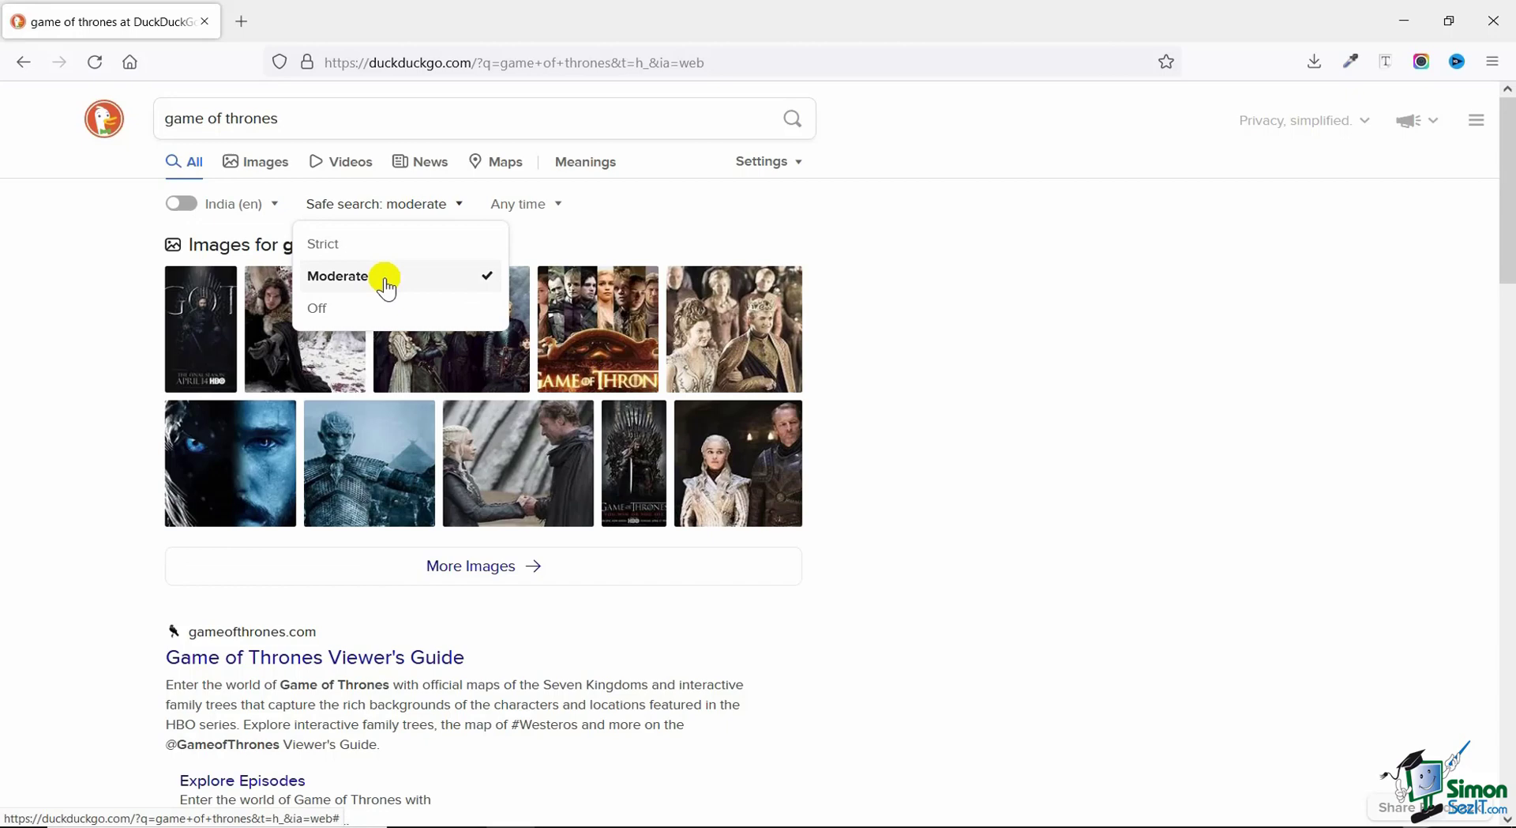
left_click(545, 205)
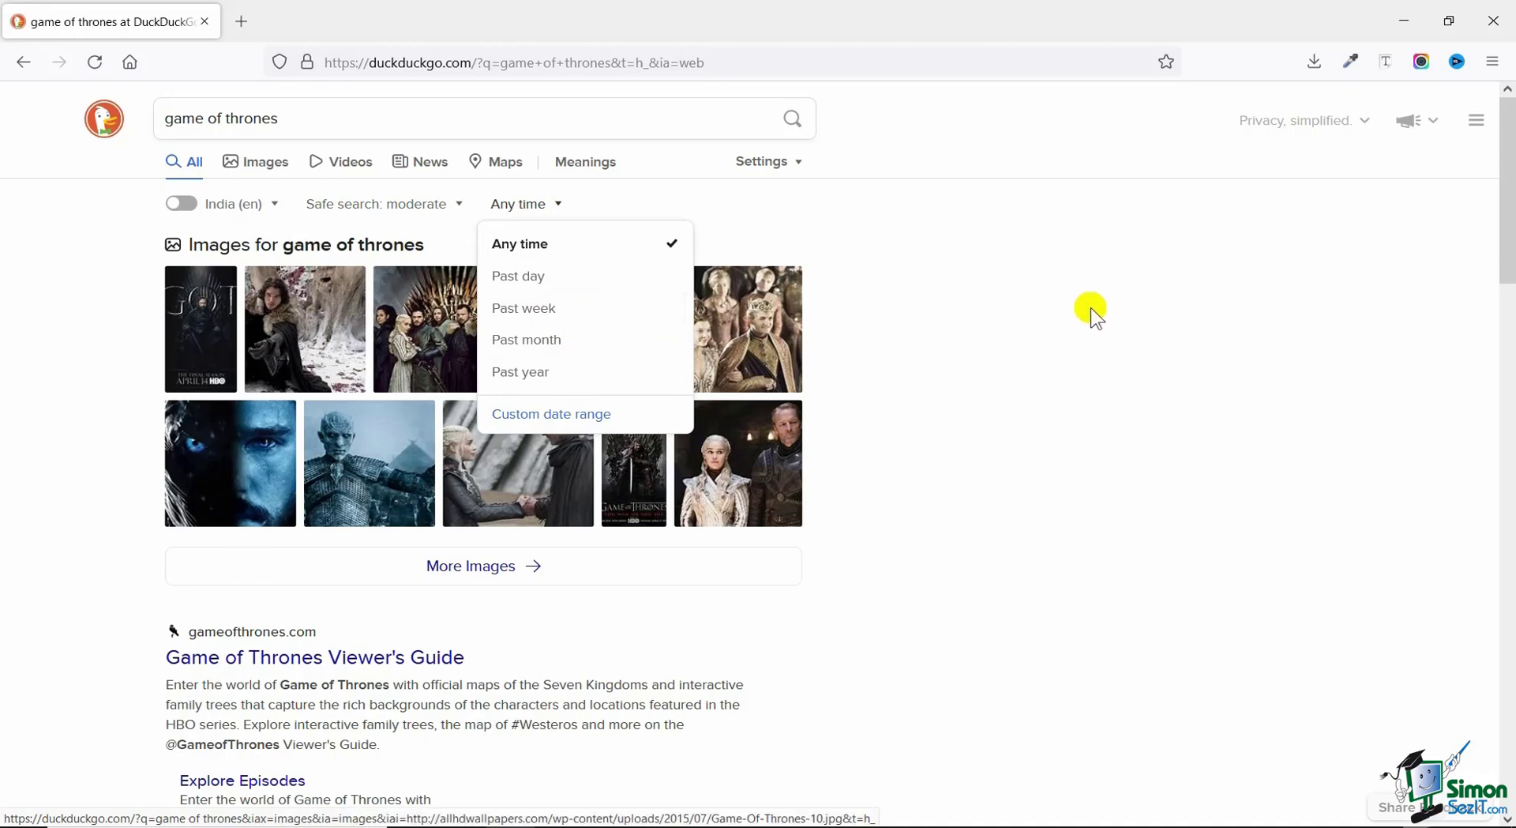
left_click(792, 163)
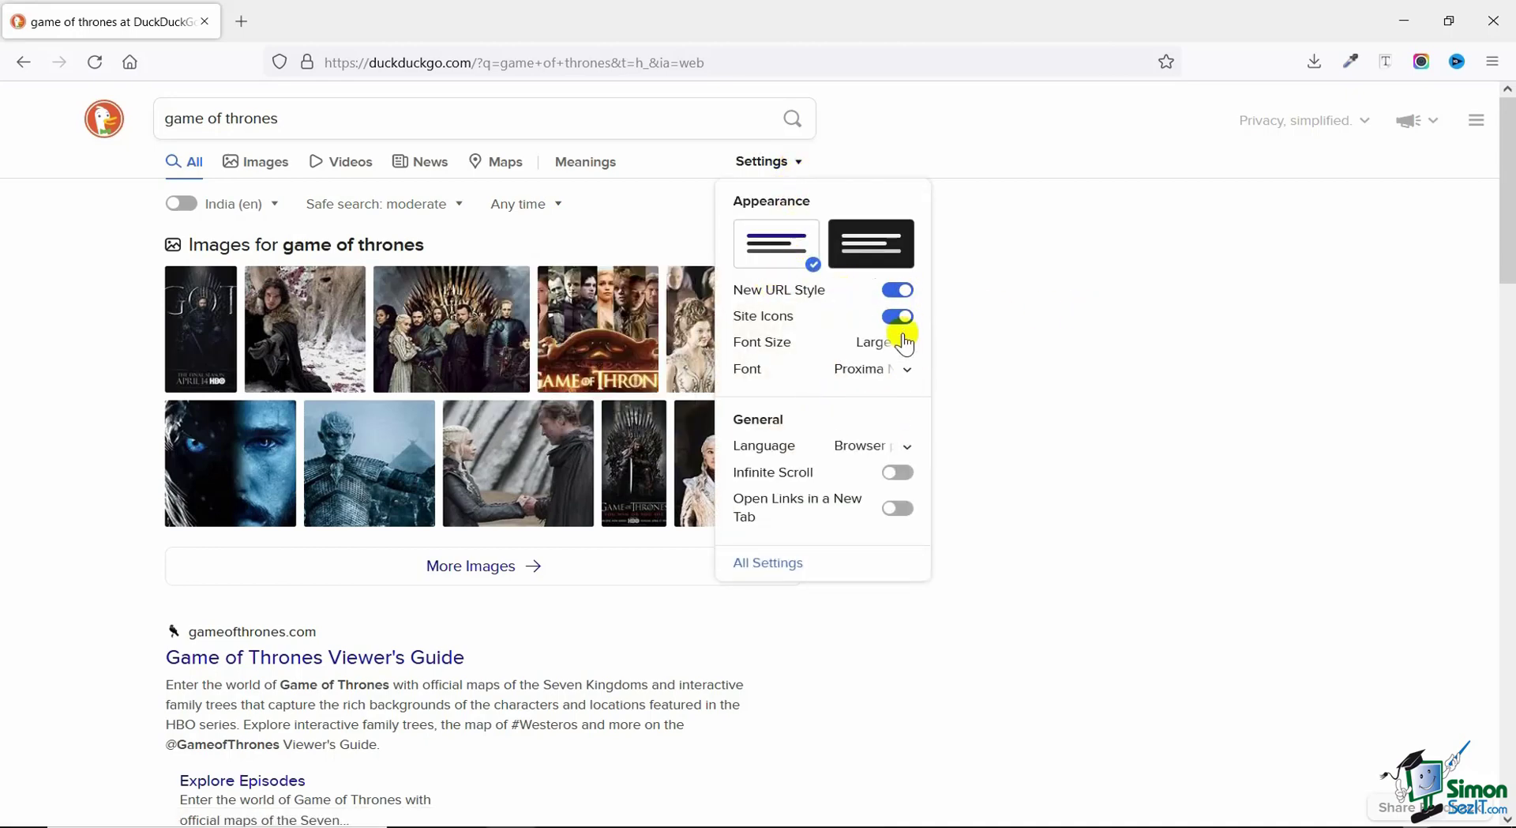
left_click(1009, 309)
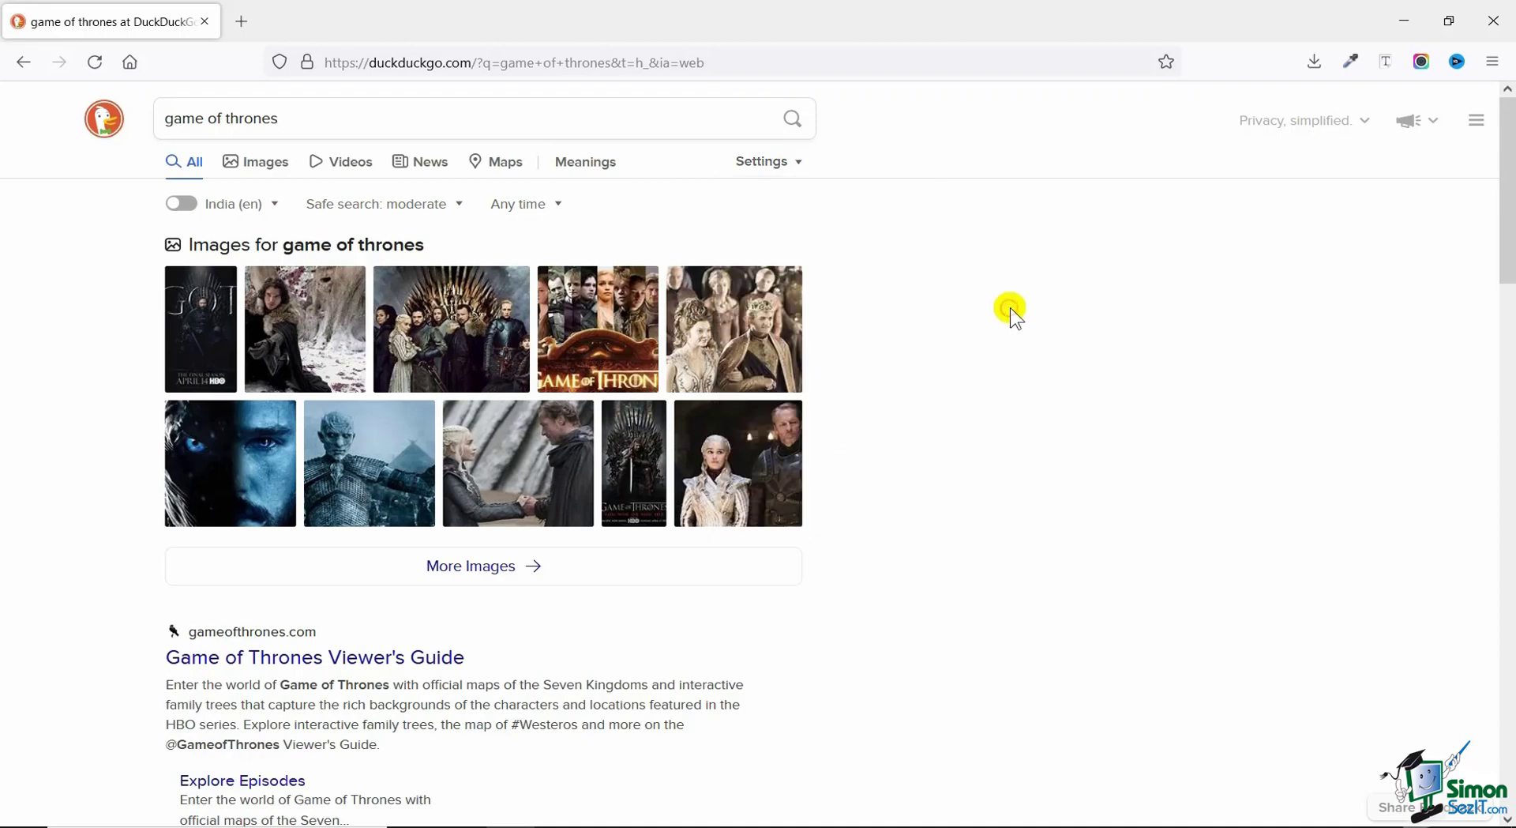
Scroll the results, view the 'Privacy, simplified' panel, and bring up DuckDuckGo's side menu.
scroll(352, 415, "down", 10)
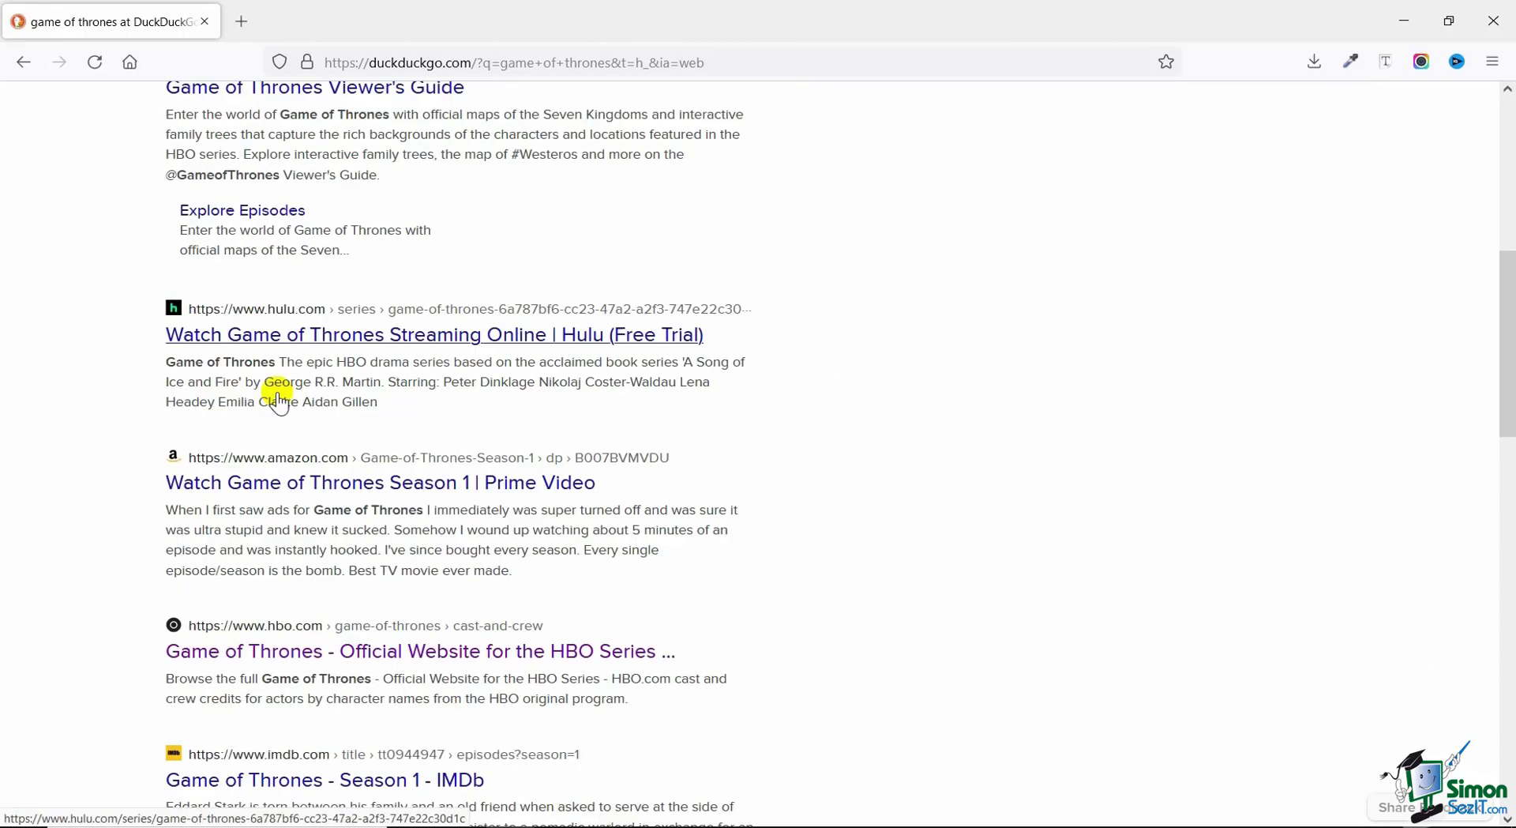
scroll(278, 395, "up", 6)
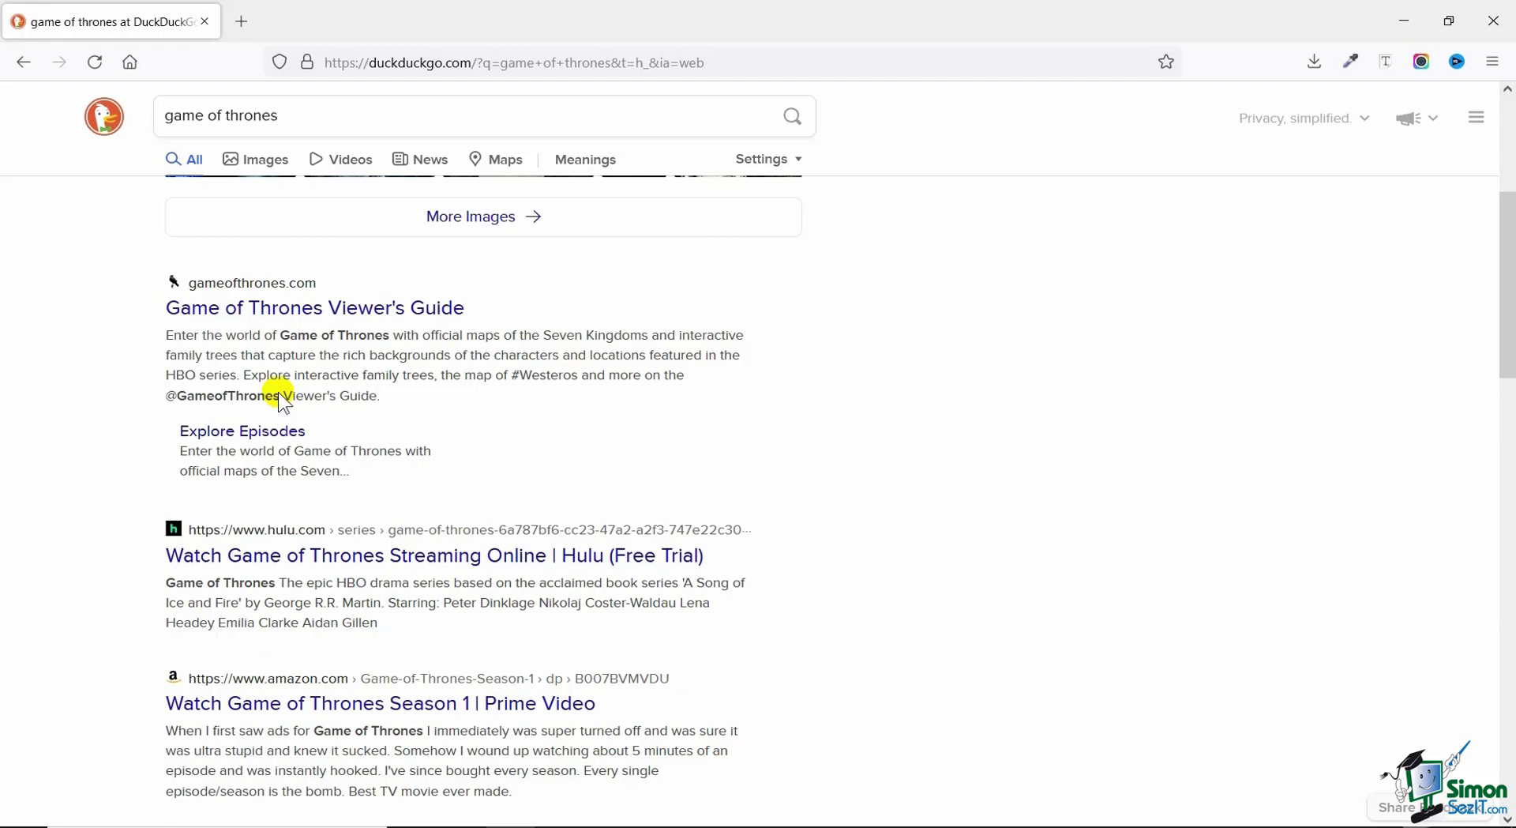
scroll(283, 399, "up", 4)
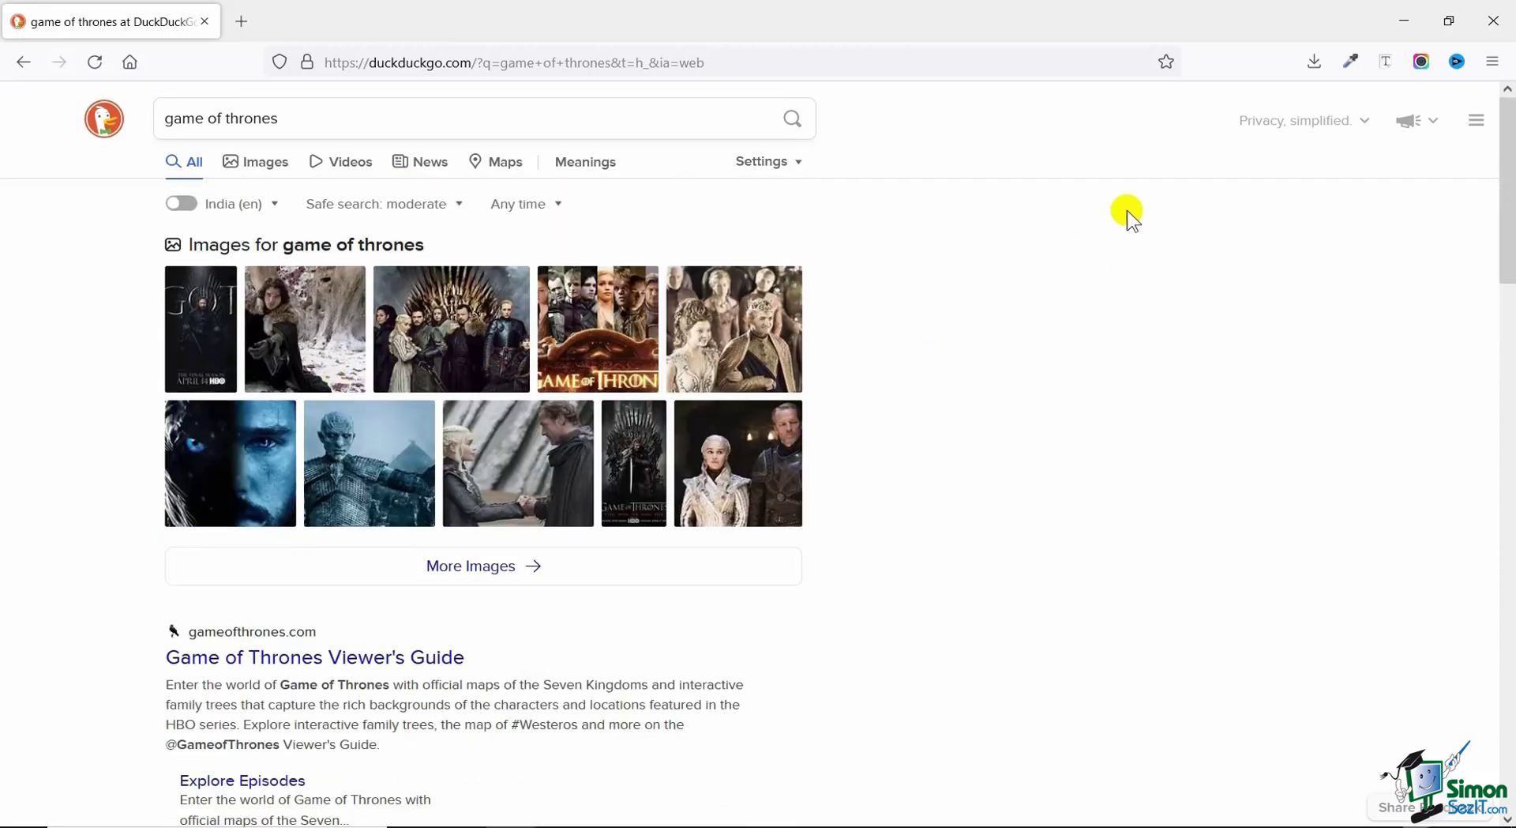
left_click(1324, 134)
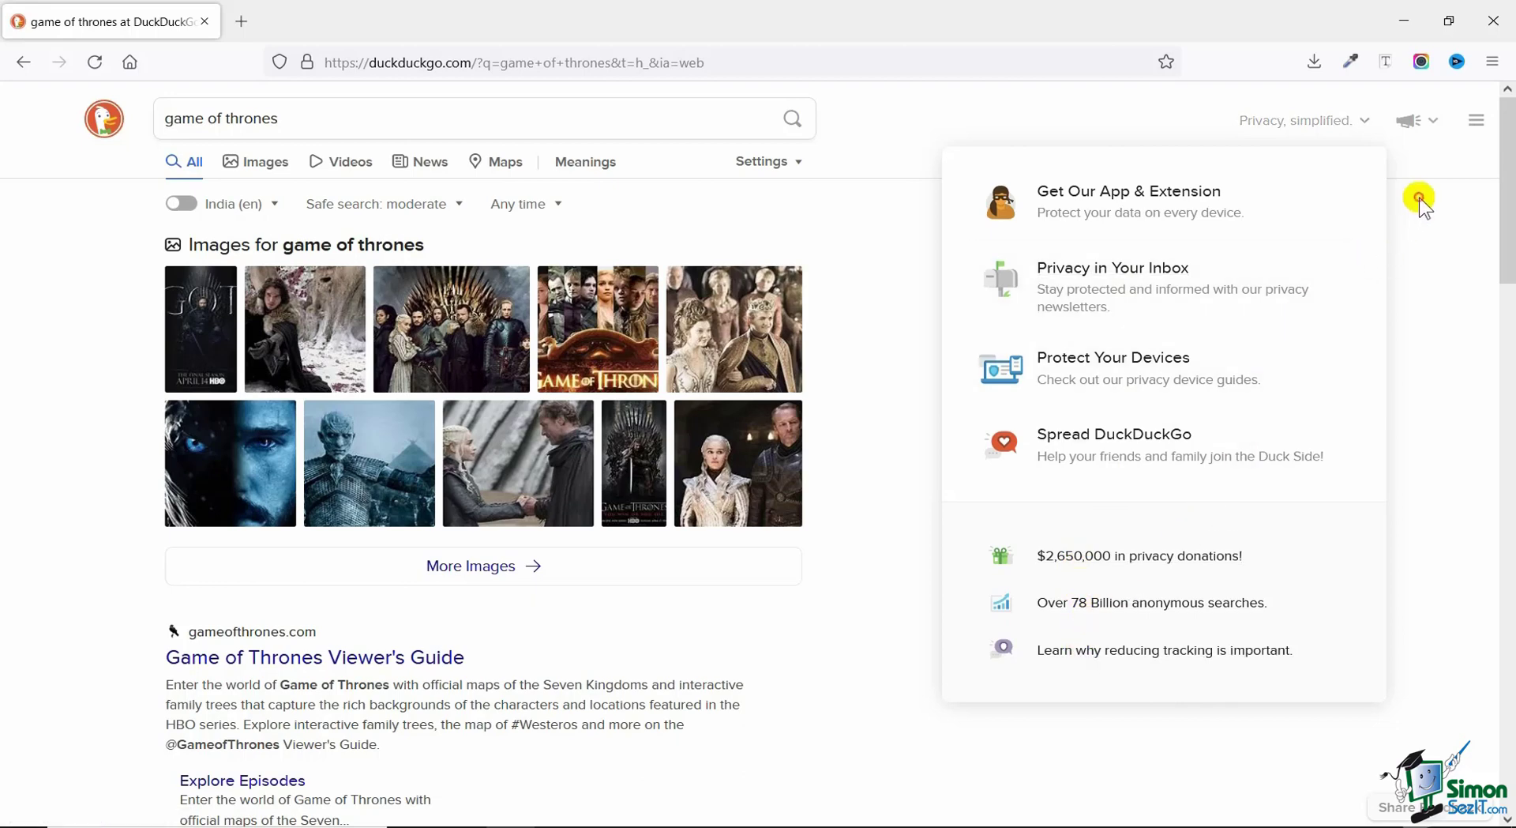
left_click(1473, 124)
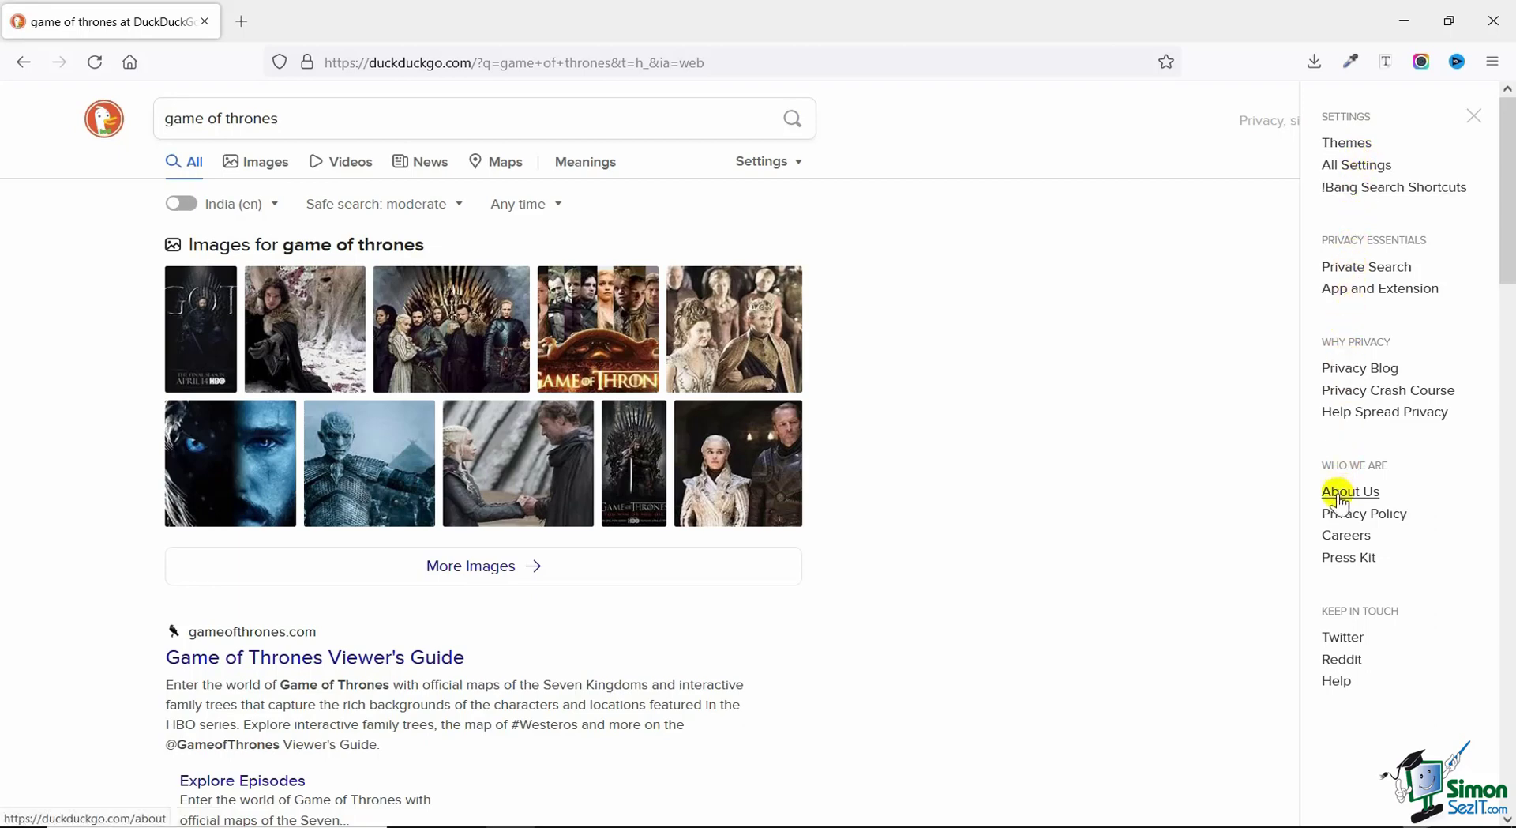
Go to the App and Extension page under Privacy Essentials.
left_click(1380, 290)
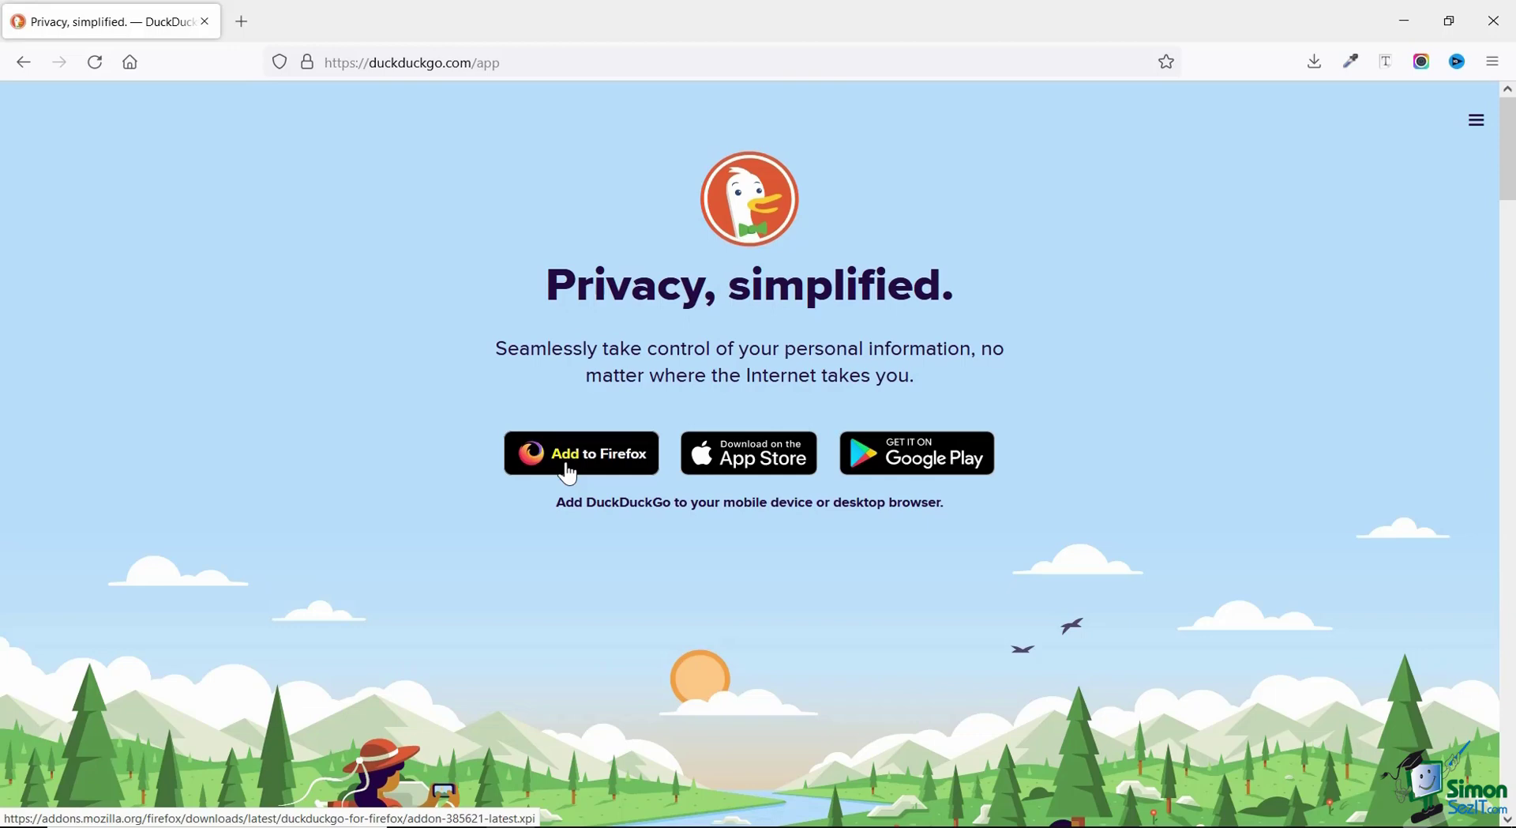
Add the DuckDuckGo Privacy Essentials extension to Firefox and view duckduckgo.com's A grade.
left_click(599, 465)
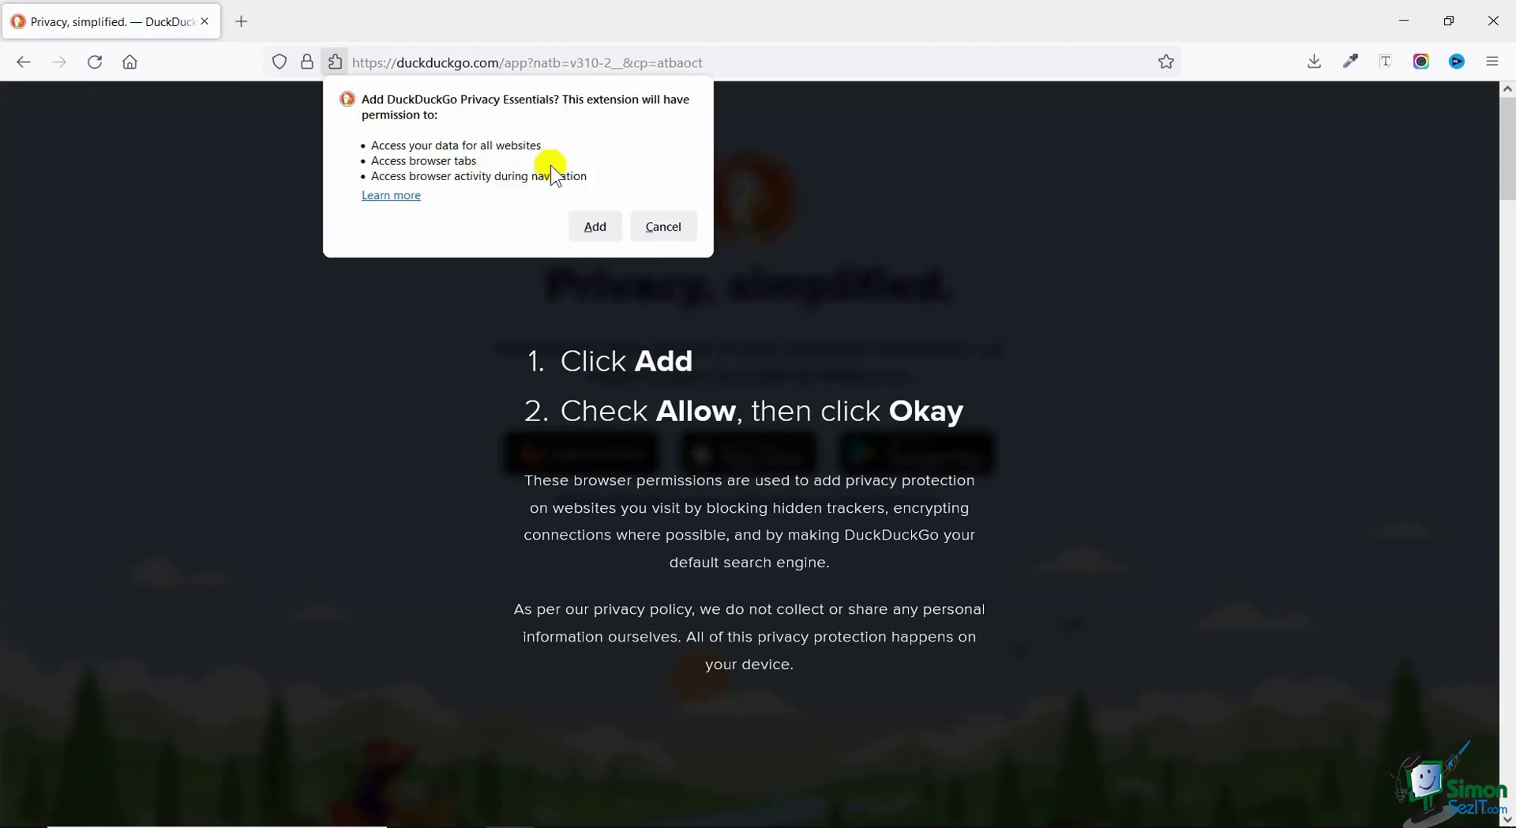
left_click(593, 227)
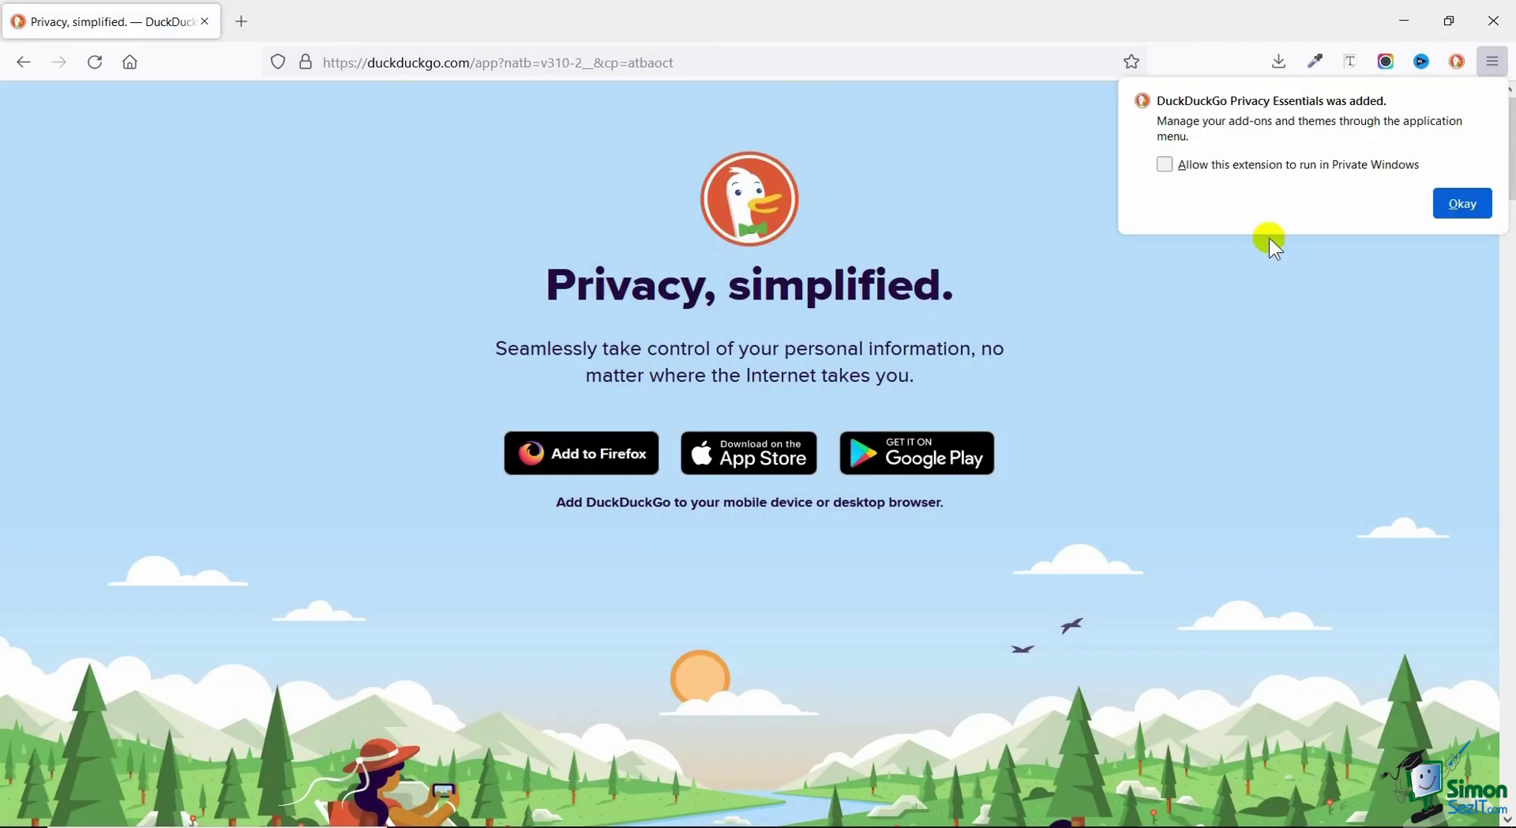
left_click(1462, 204)
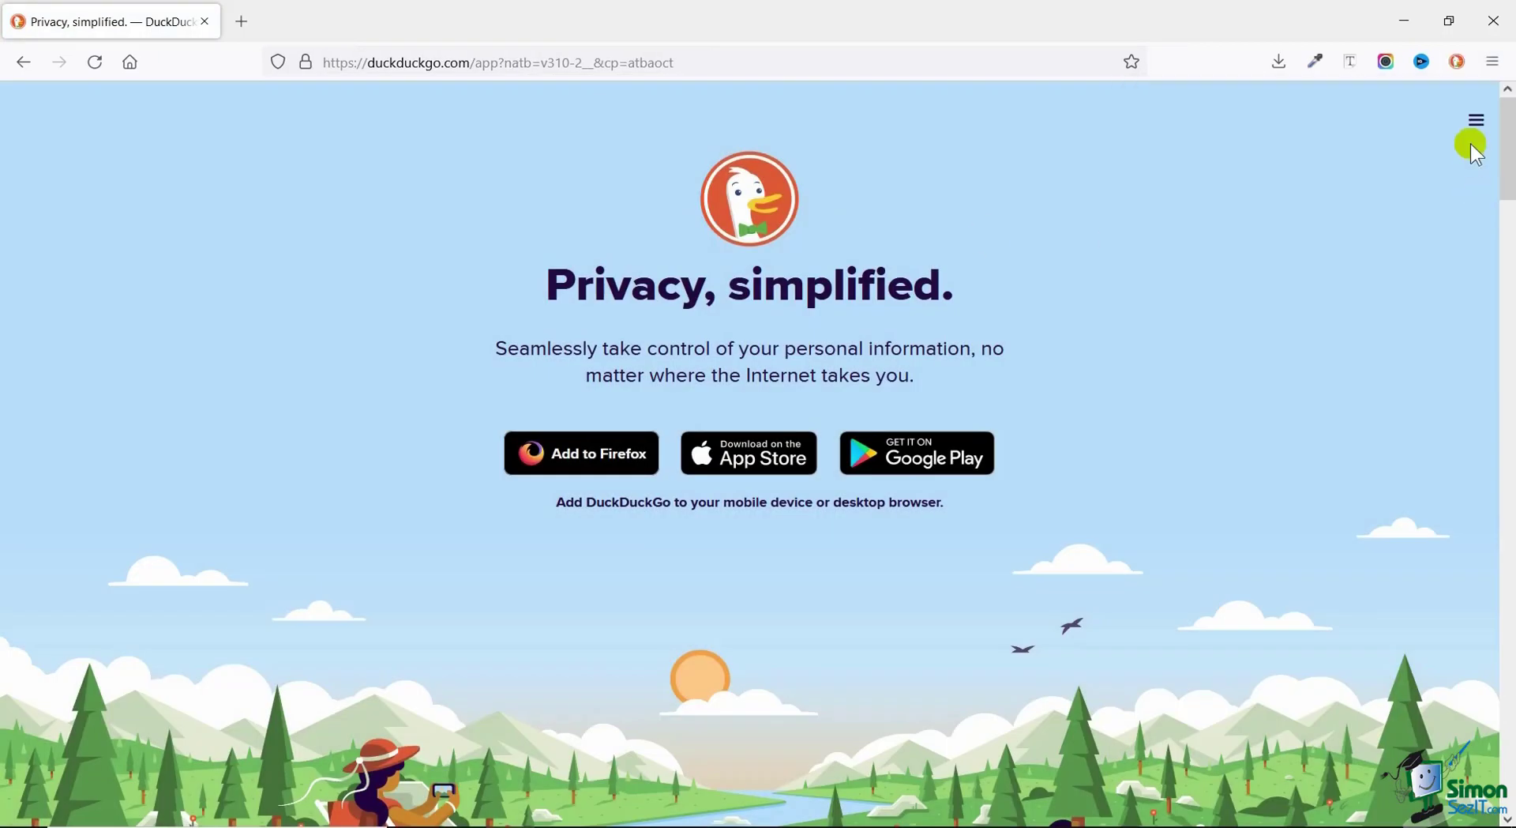
left_click(1457, 61)
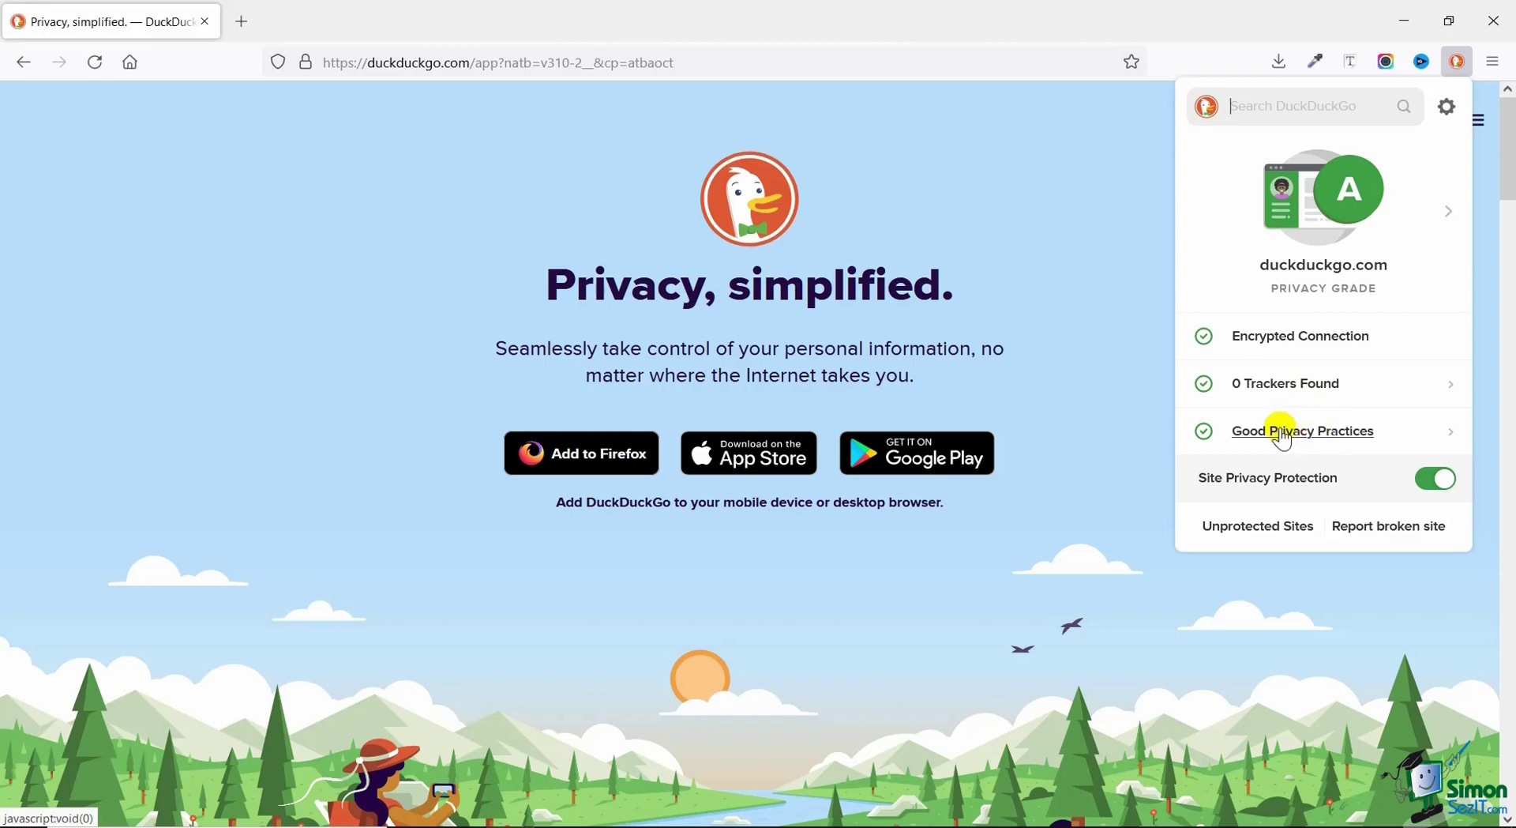
Check google.com's D grade and read why it has poor privacy practices, then return to the summary.
left_click(387, 262)
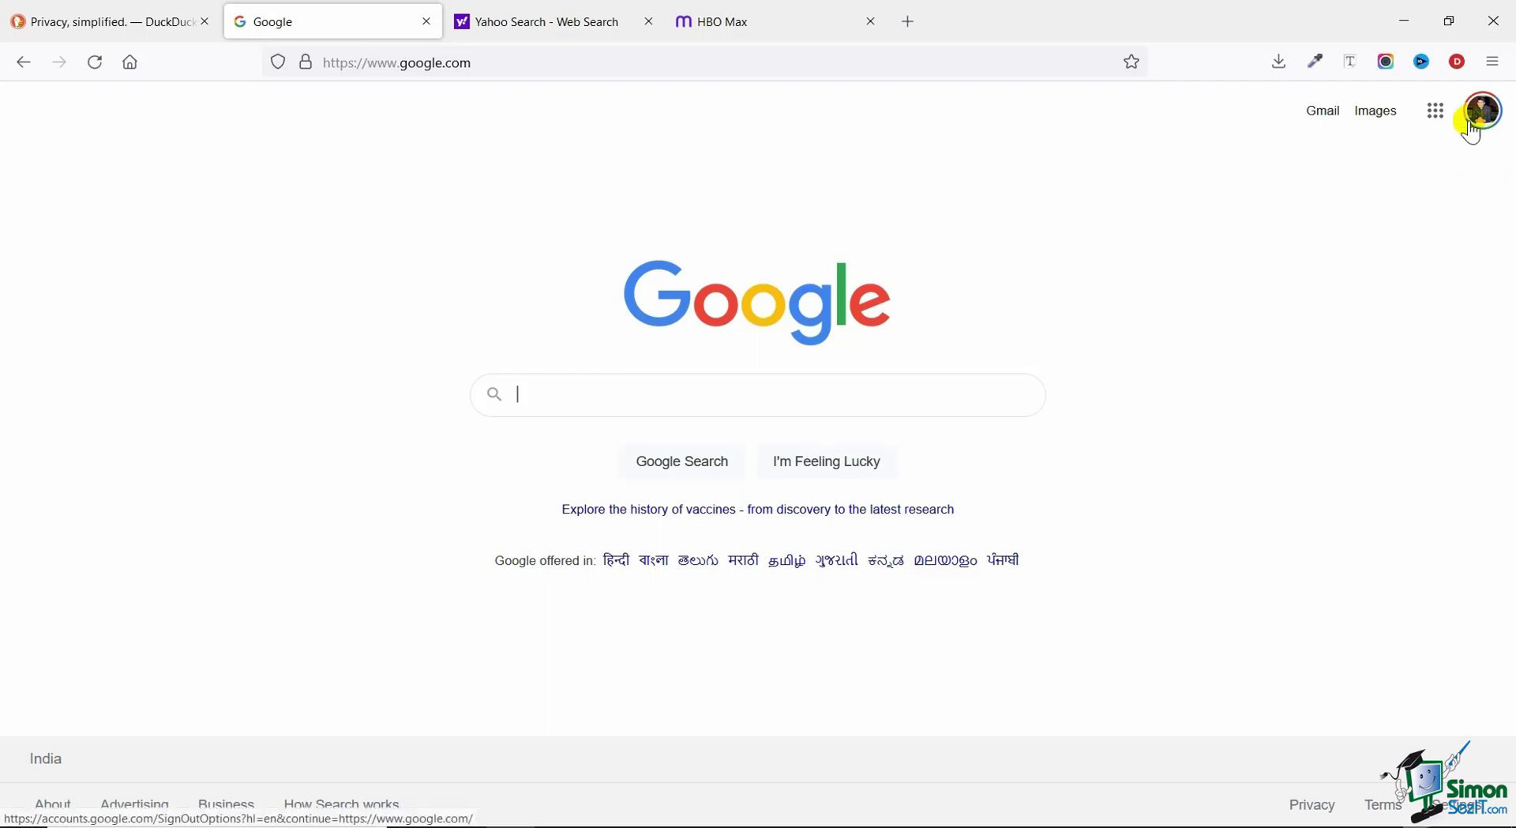
left_click(1460, 73)
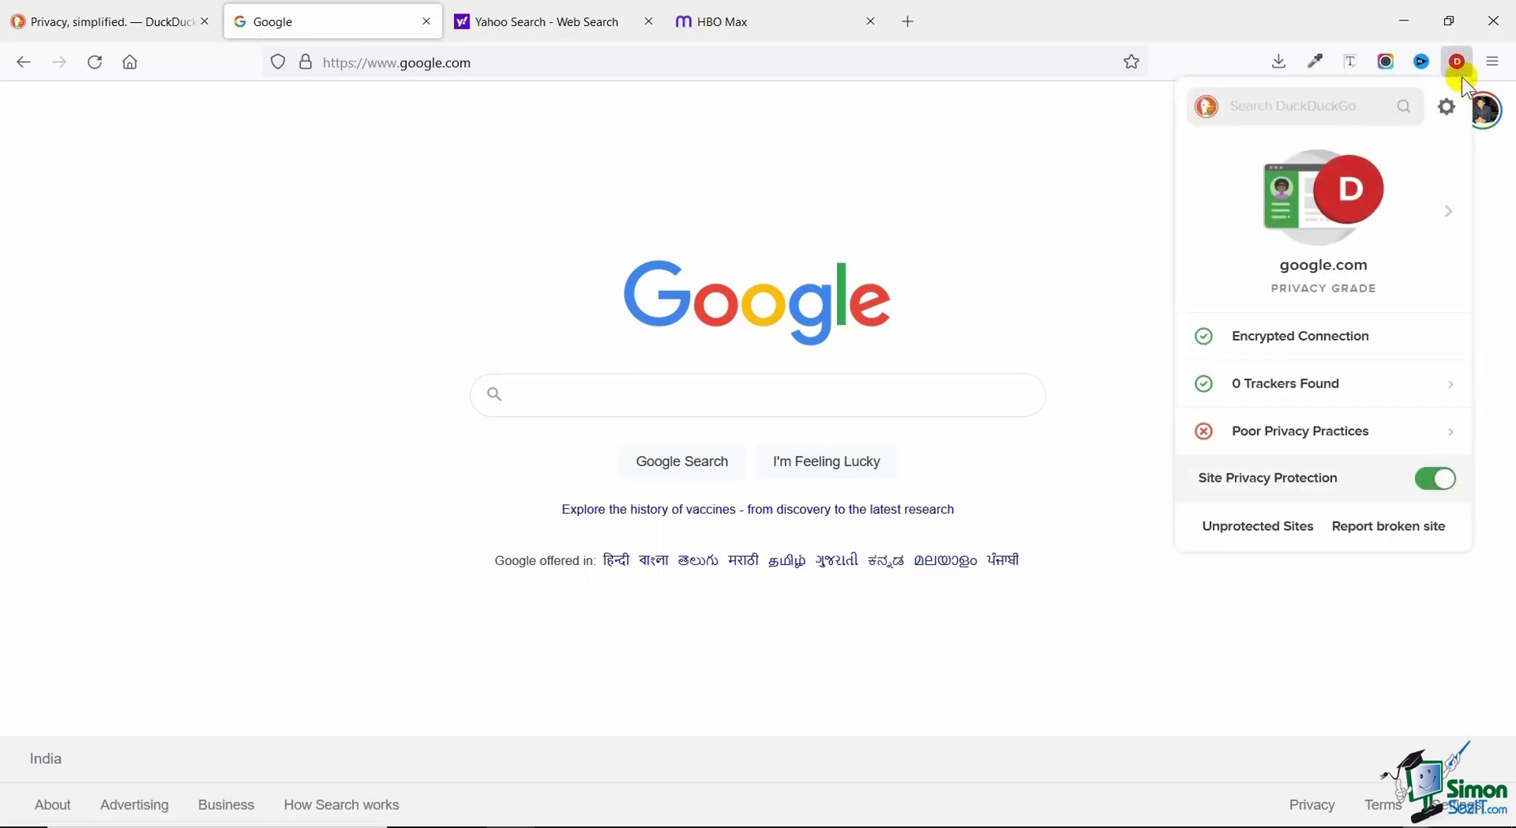
left_click(1307, 435)
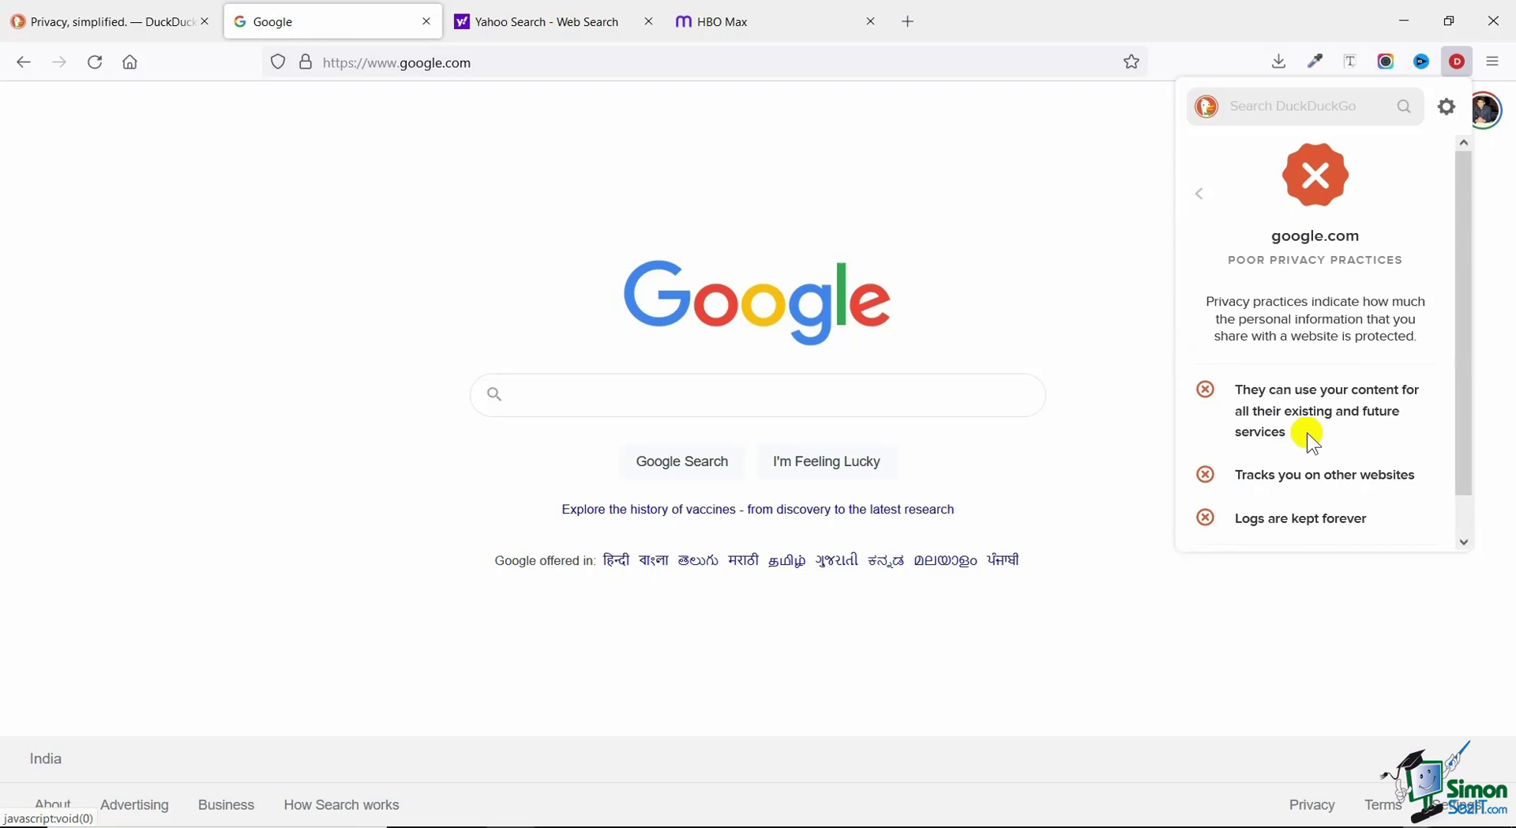
scroll(1287, 398, "down", 1)
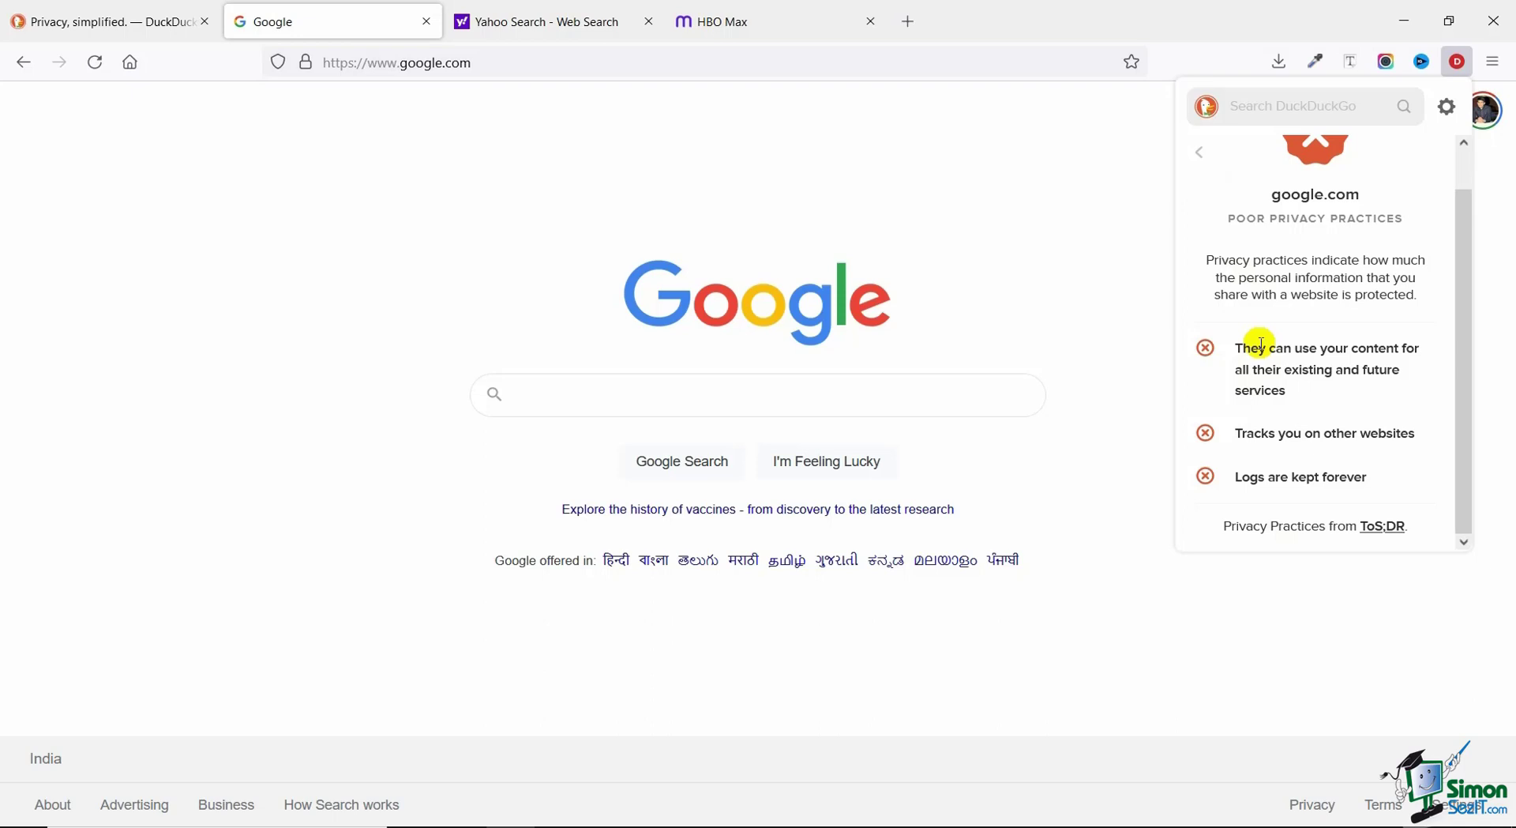
left_click(1199, 153)
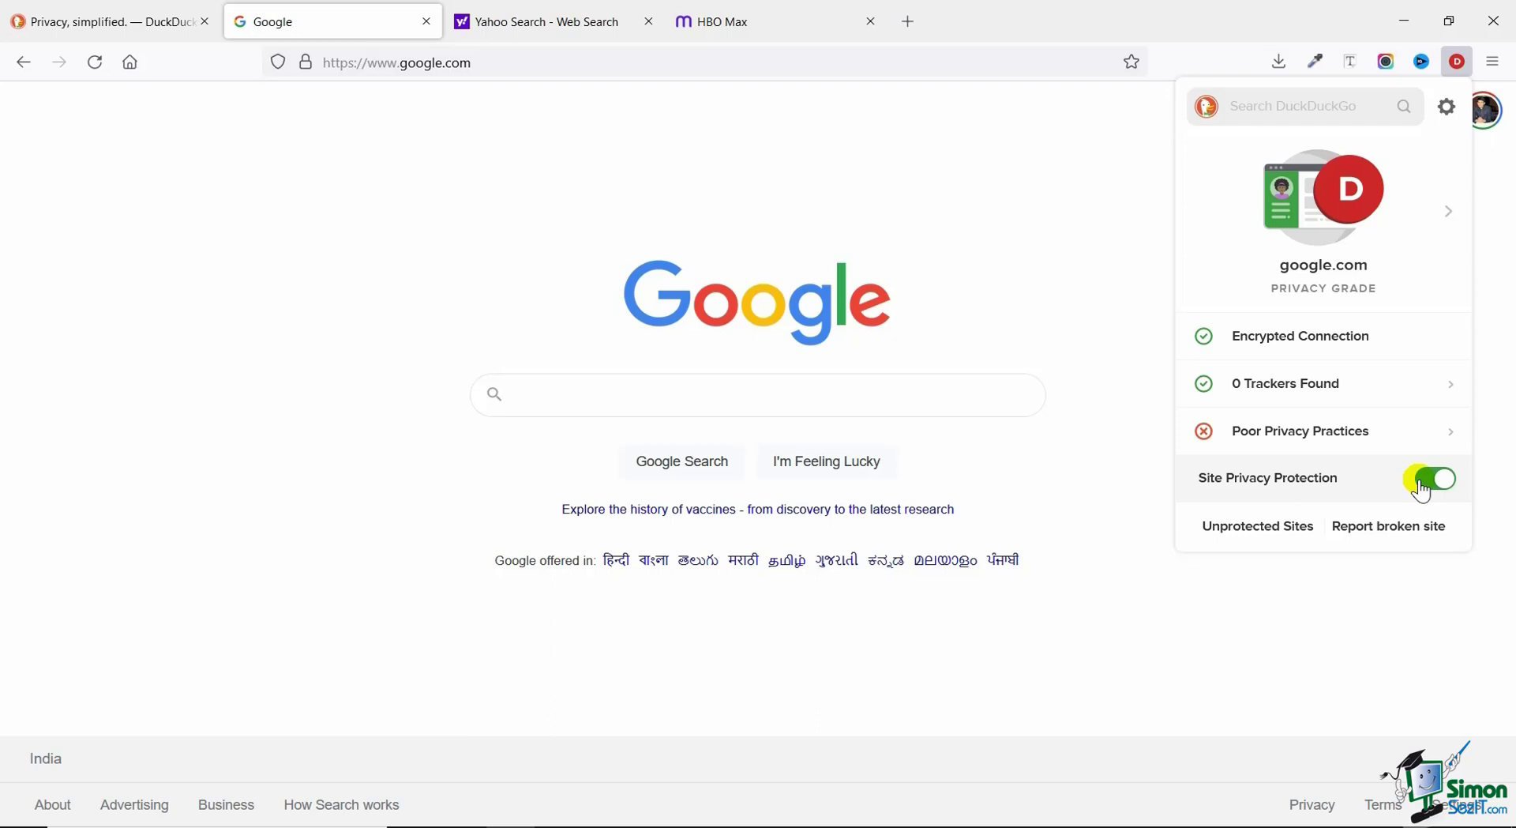
Switch off Site Privacy Protection for google.com.
left_click(1421, 482)
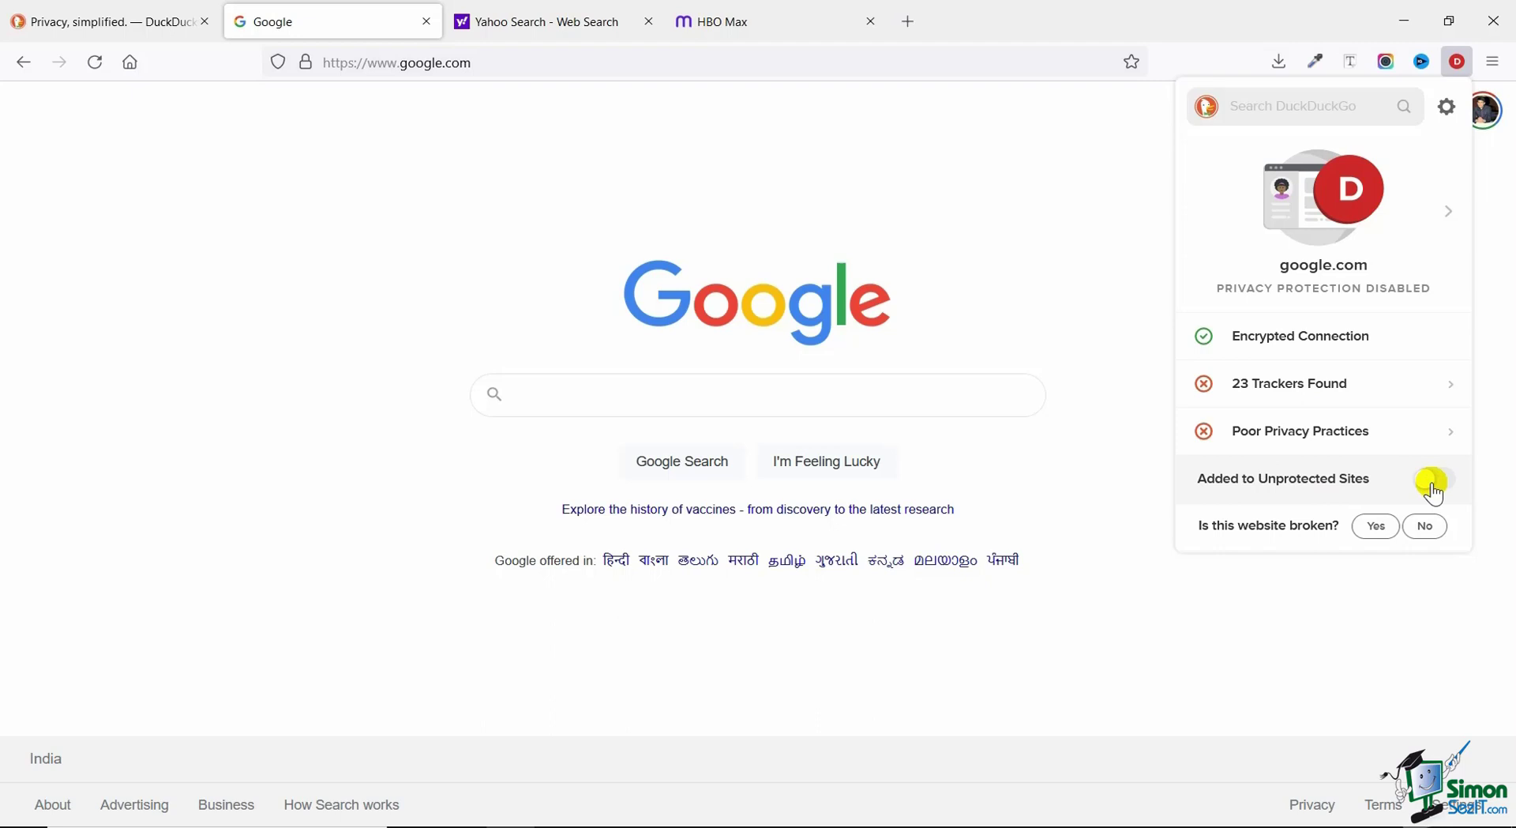
left_click(1008, 197)
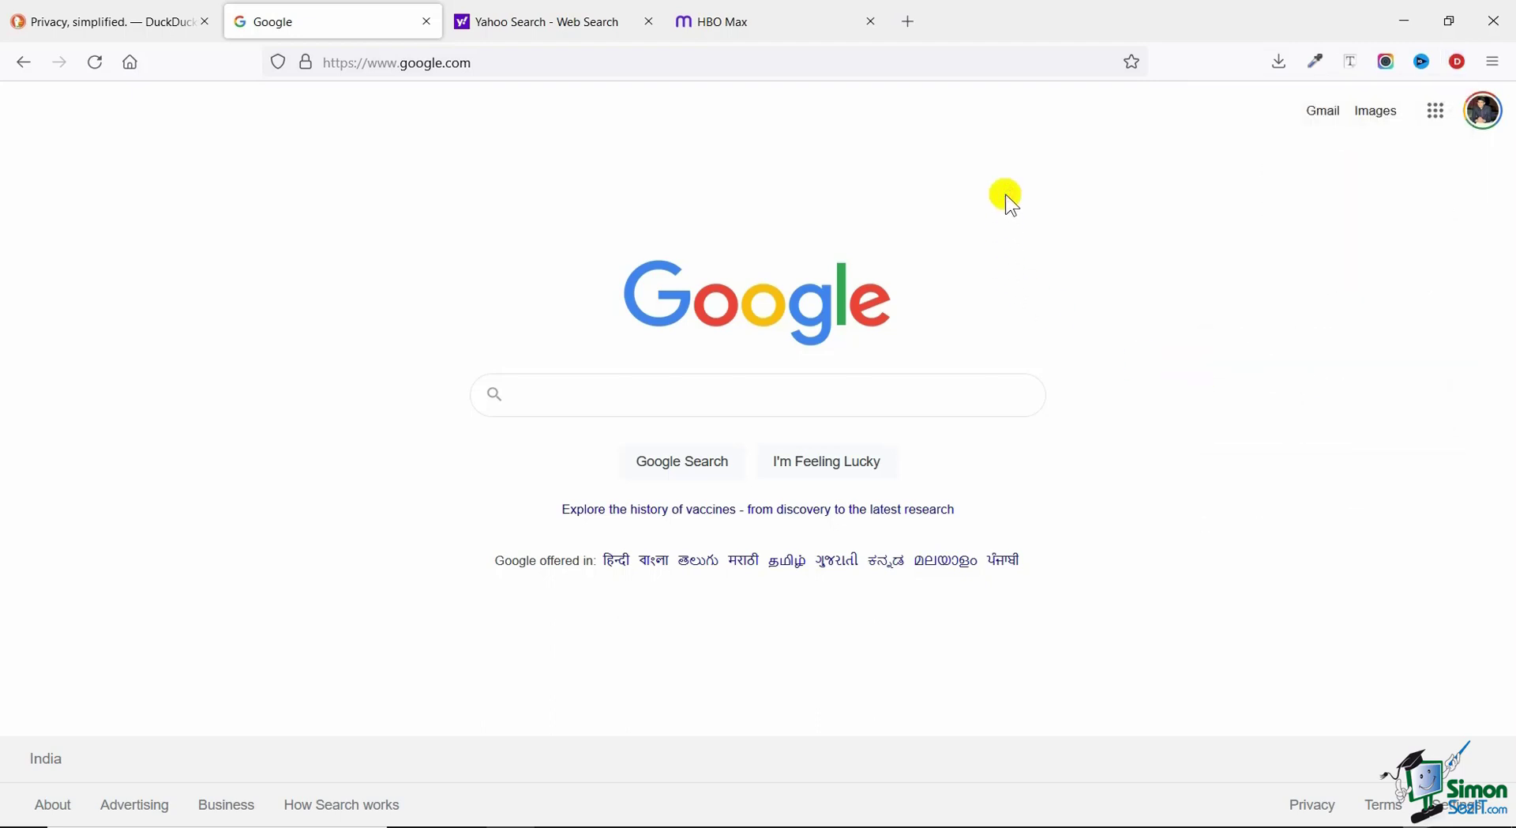
left_click(1459, 70)
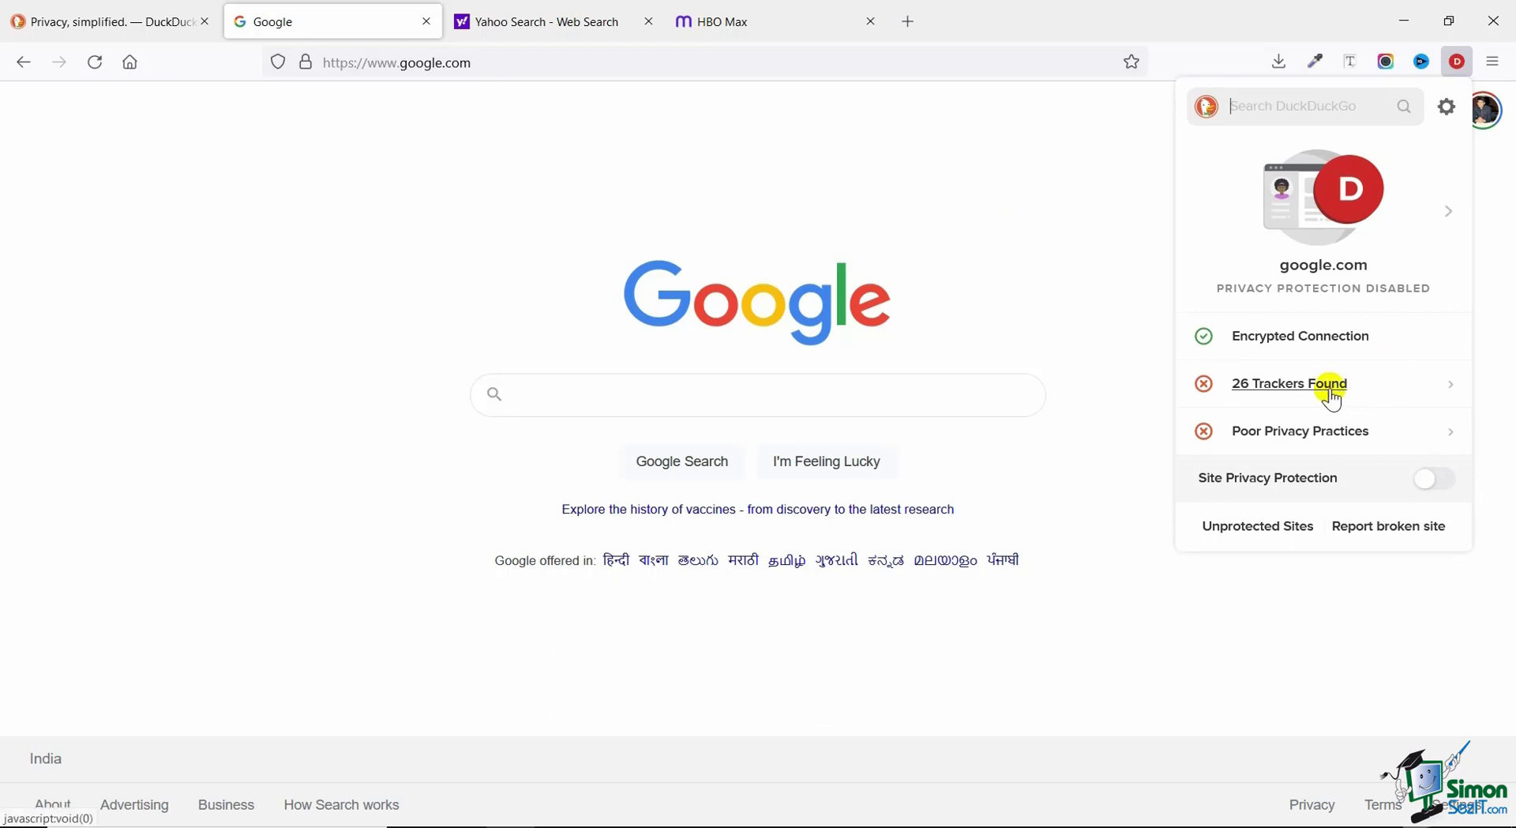
Review the domains behind google.com's 26 trackers, then move to the Yahoo Search tab.
left_click(1379, 385)
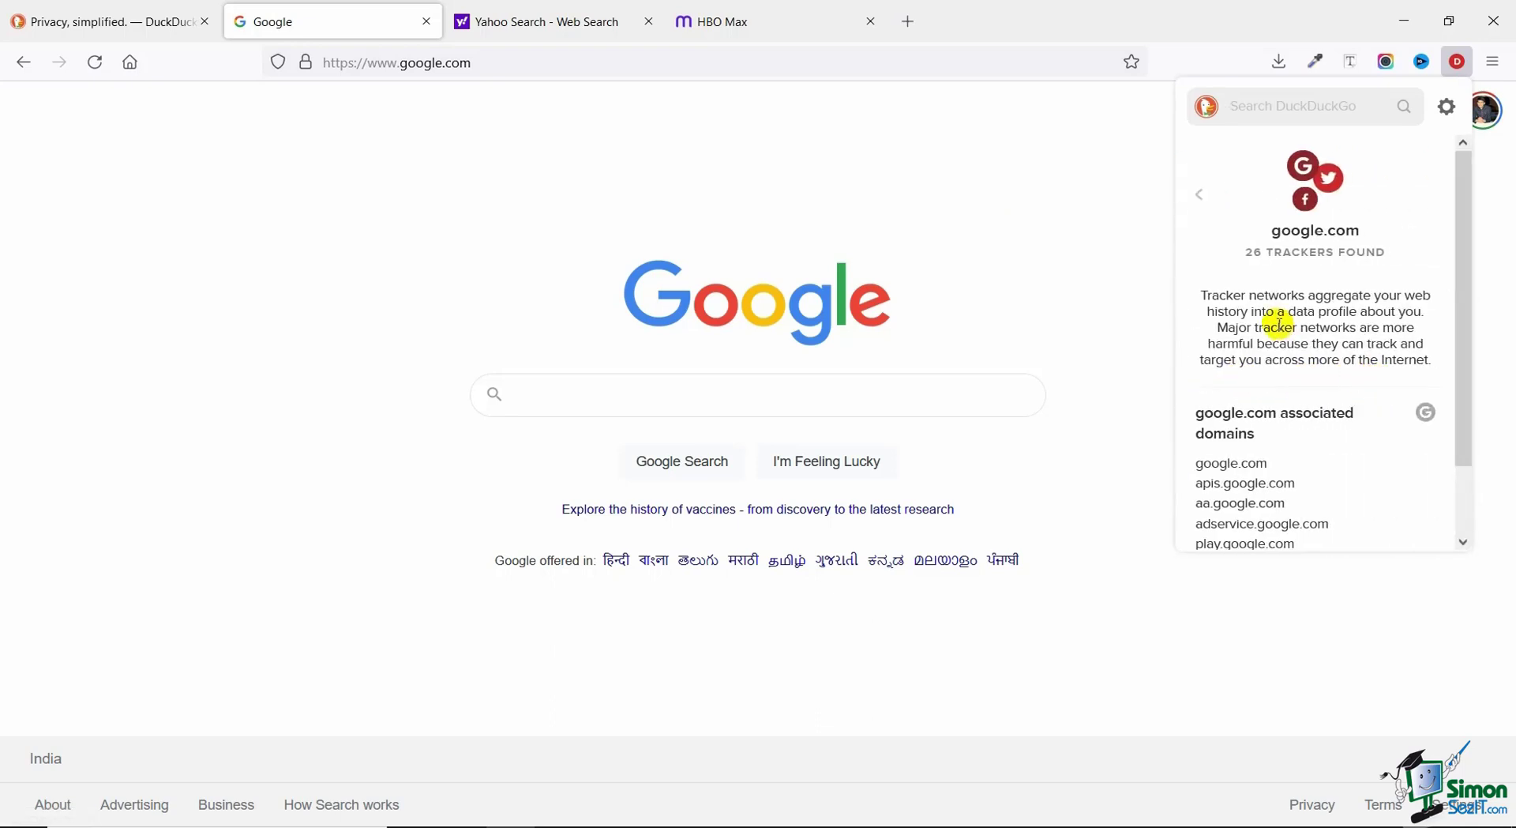
scroll(1280, 328, "down", 2)
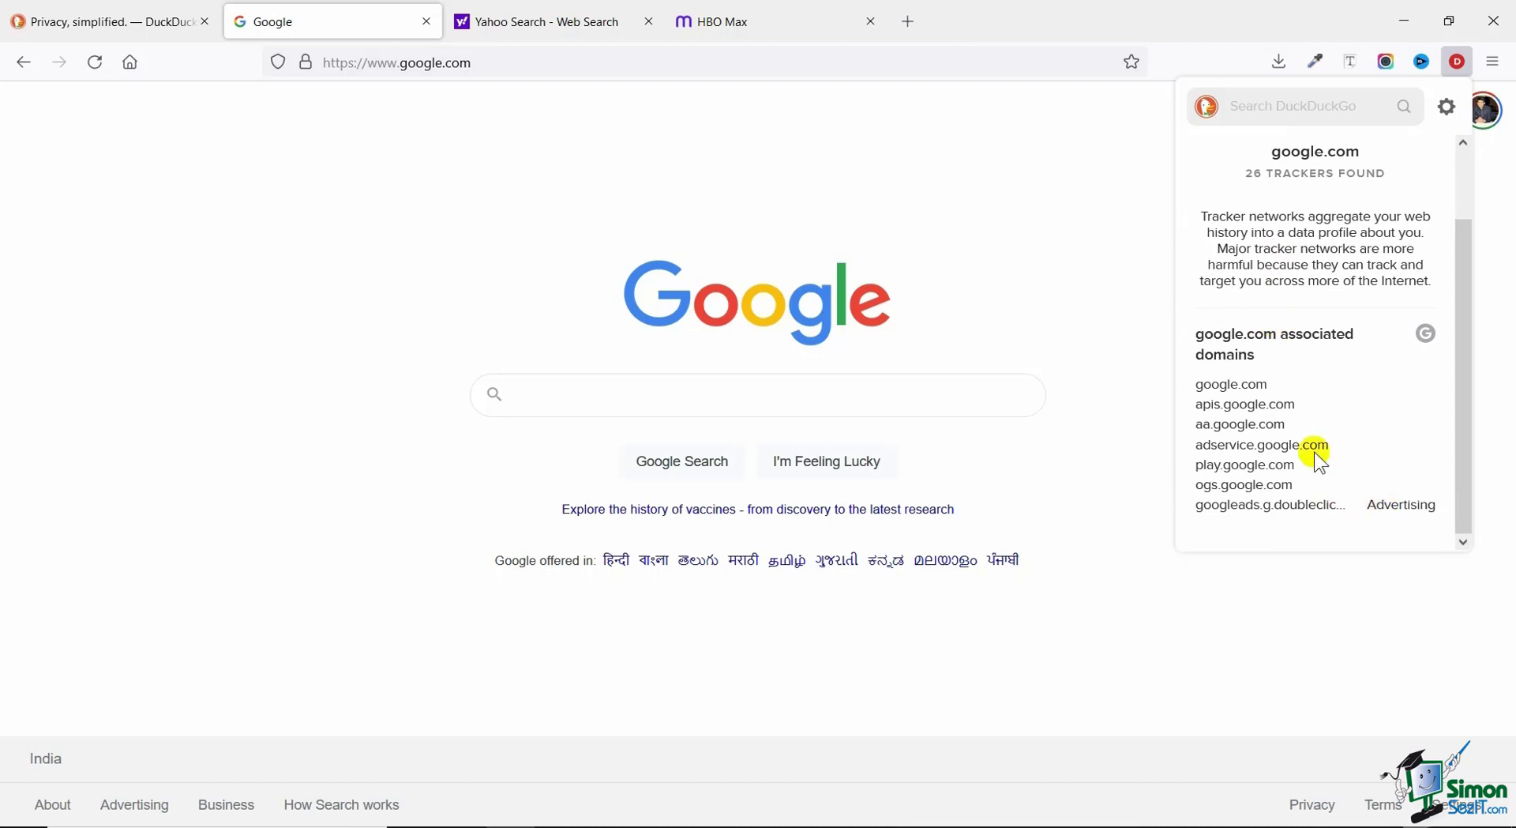
scroll(1305, 355, "up", 2)
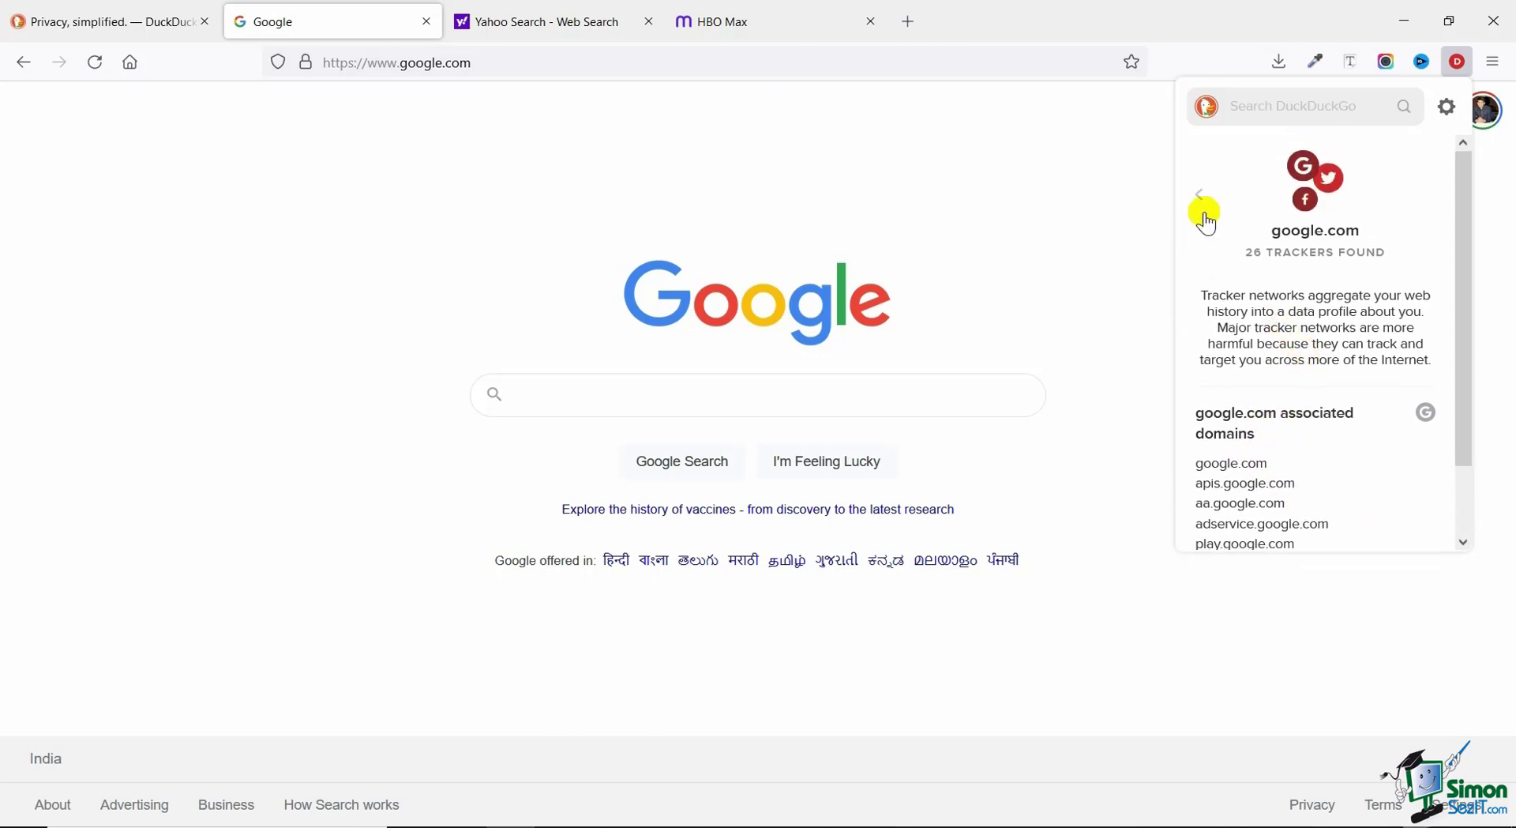
left_click(1203, 205)
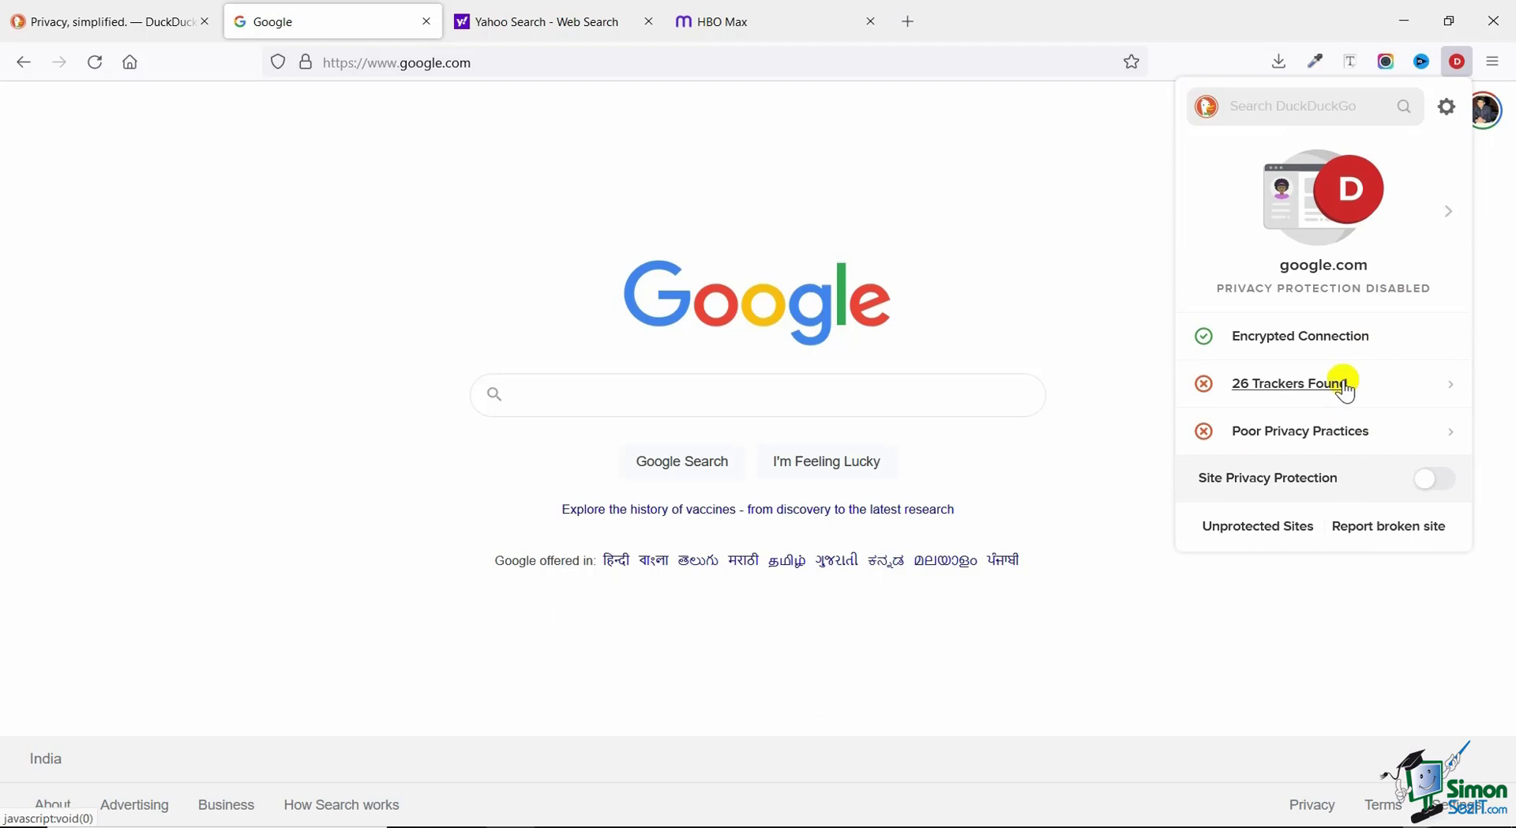
left_click(626, 134)
left_click(583, 40)
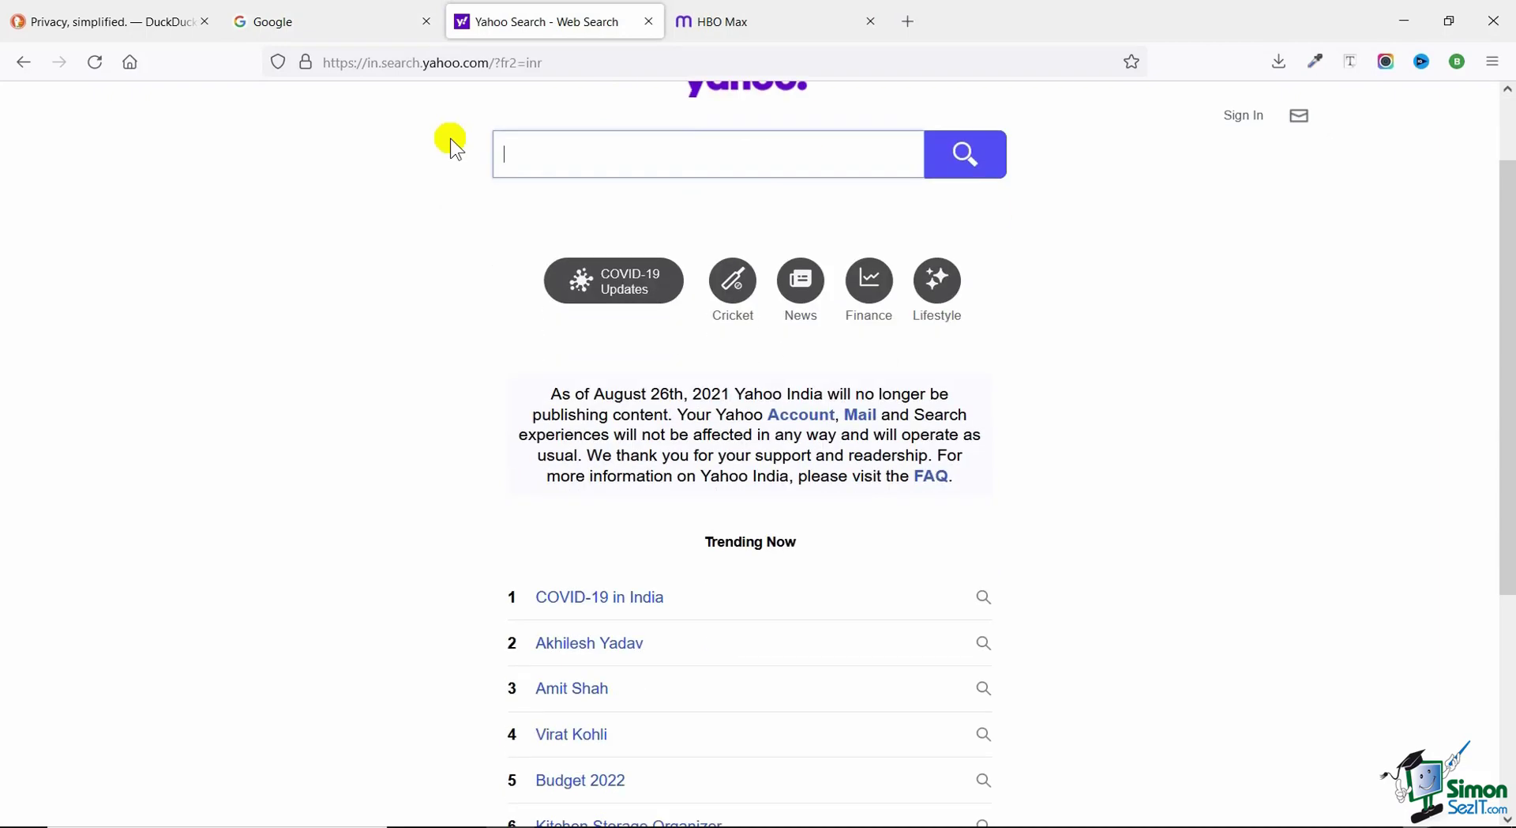
Disable protection on in.search.yahoo.com, view its 1 analytics tracker, then go to the HBO Max tab.
left_click(1457, 62)
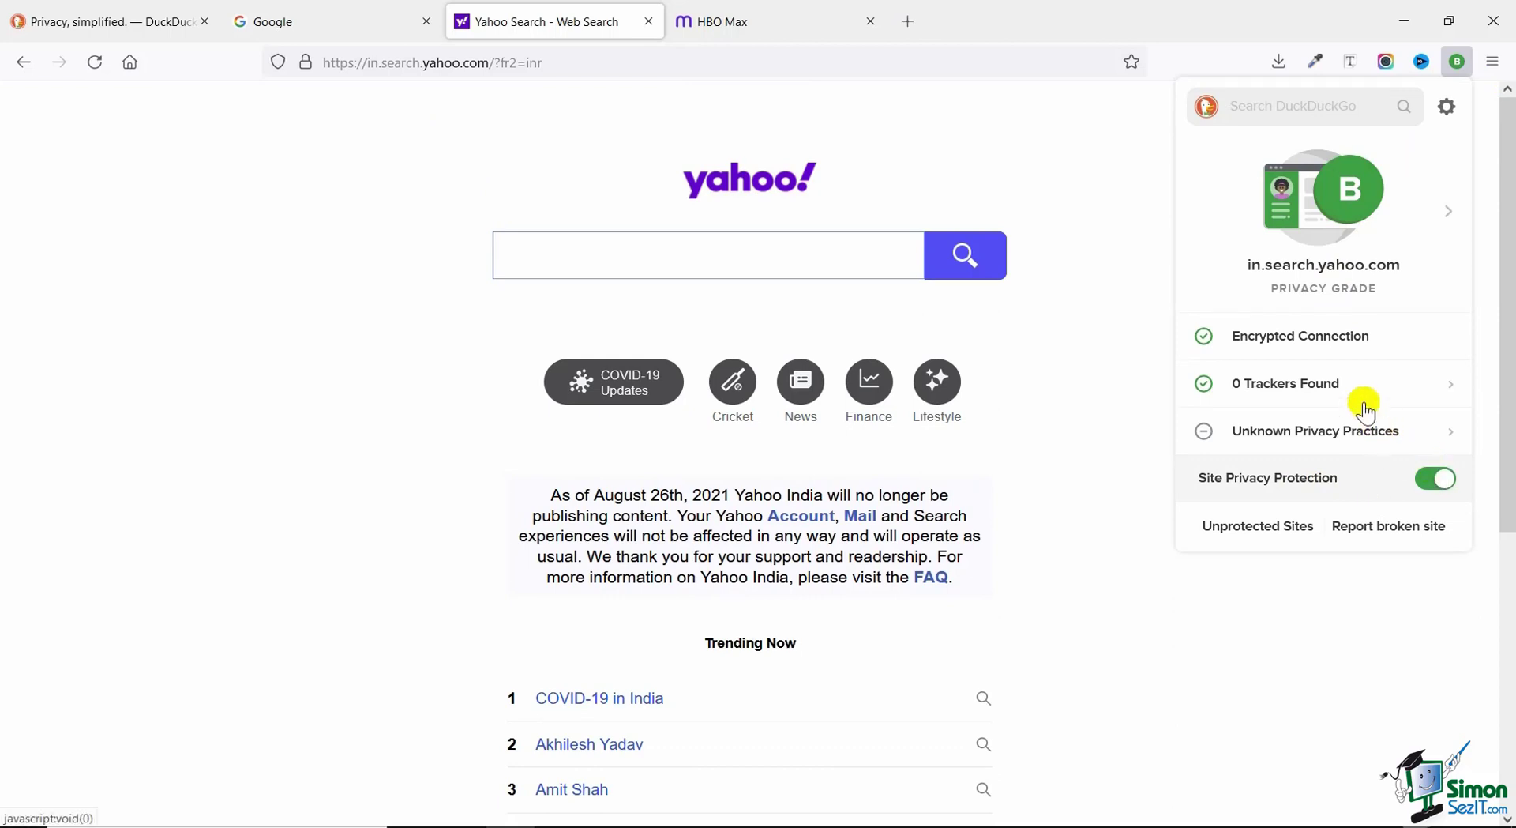
left_click(1450, 483)
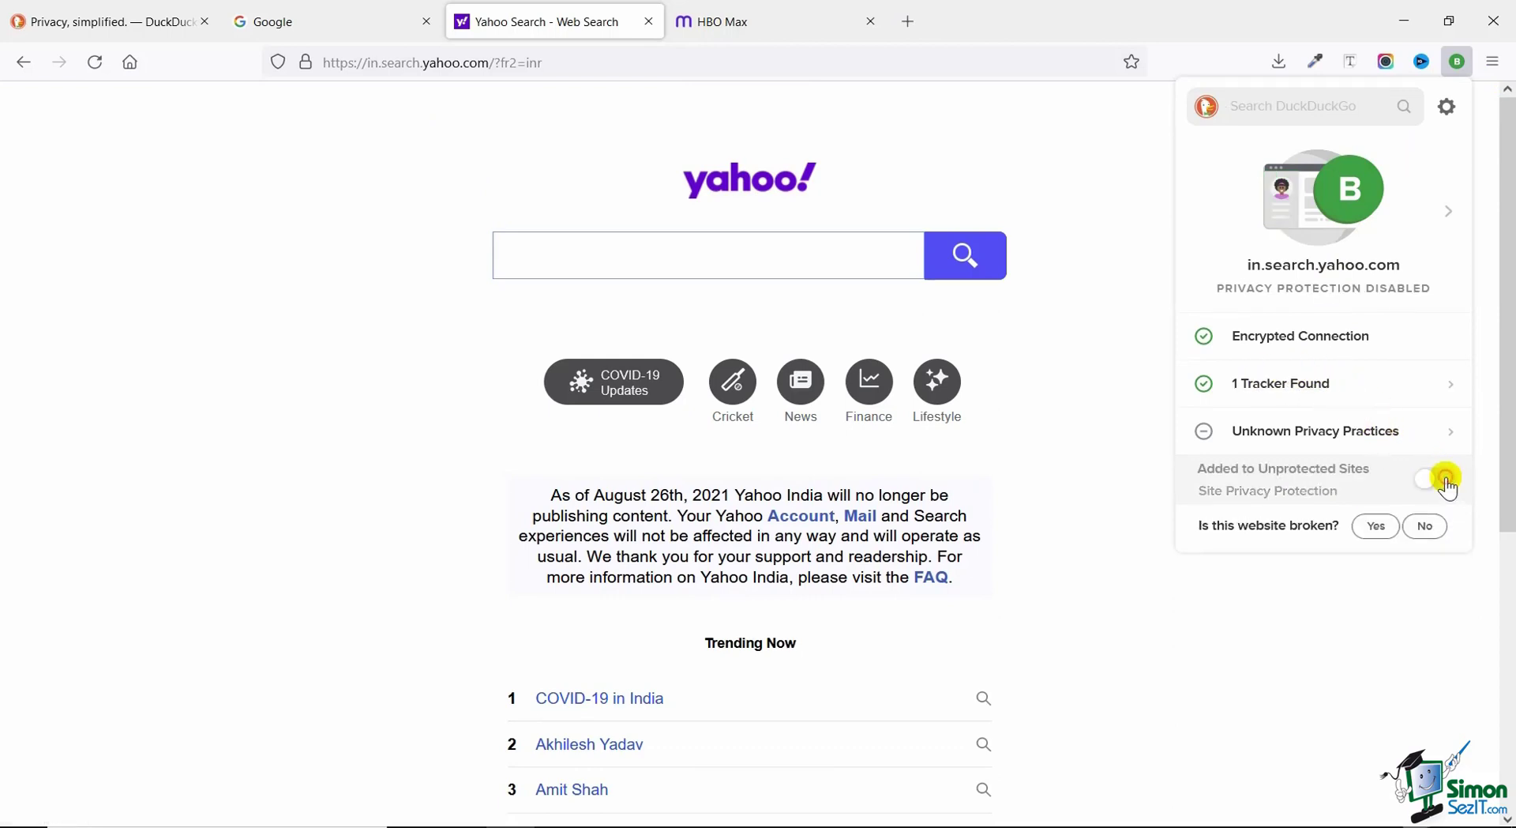
left_click(1322, 390)
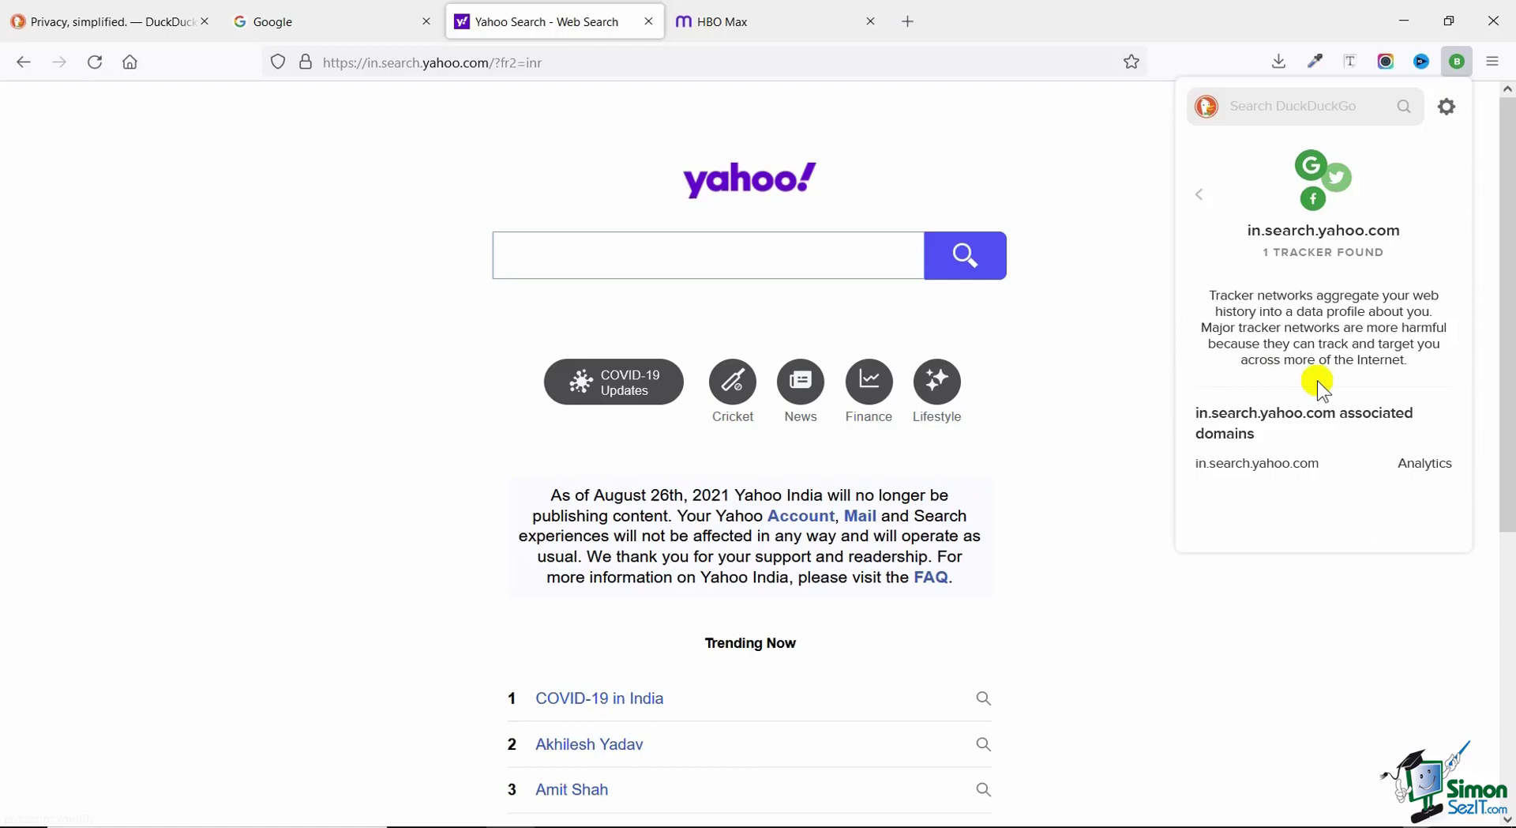
left_click(1206, 230)
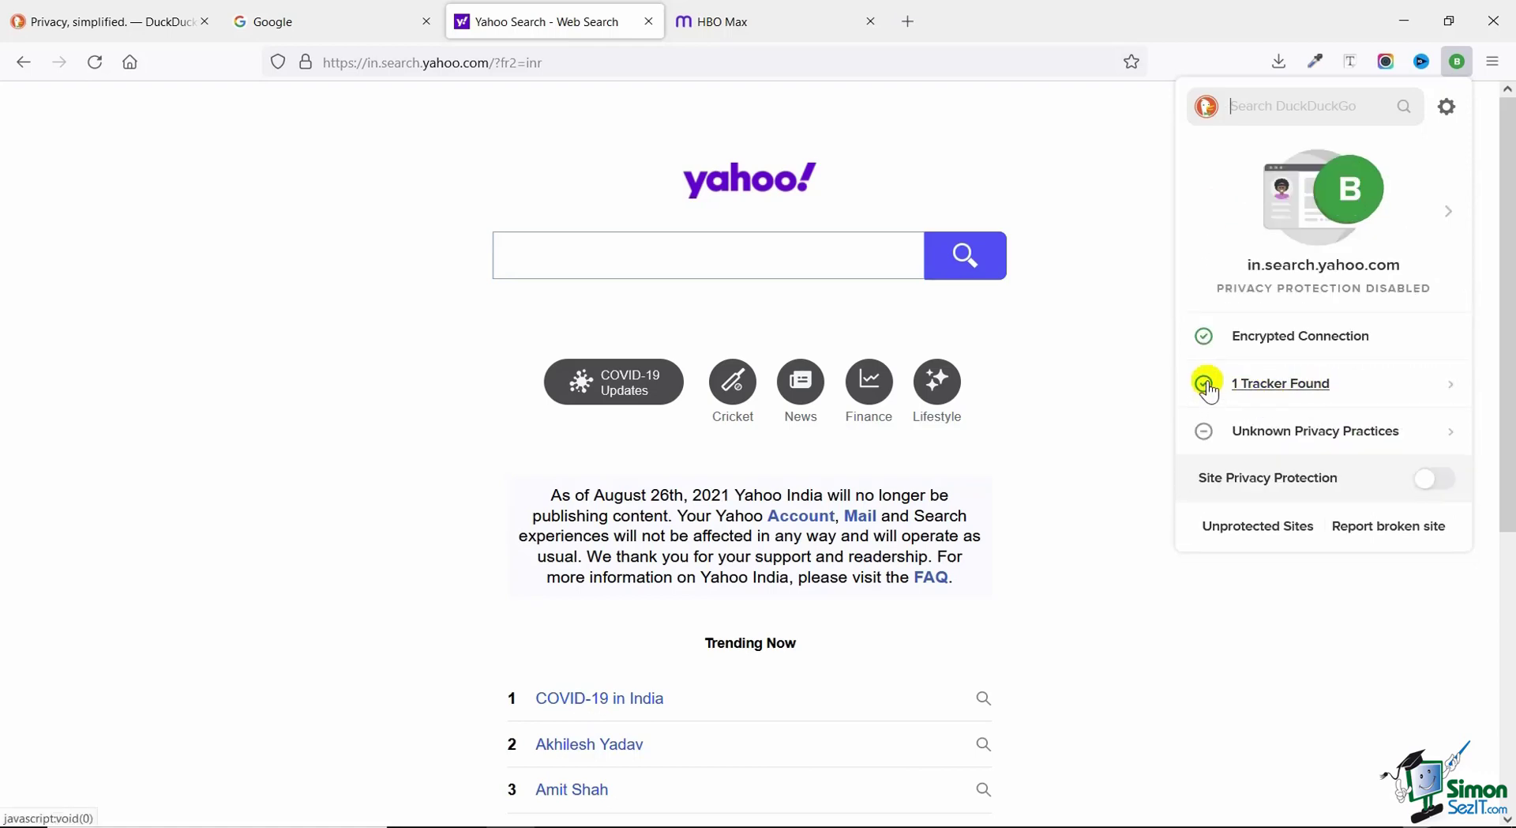
left_click(760, 14)
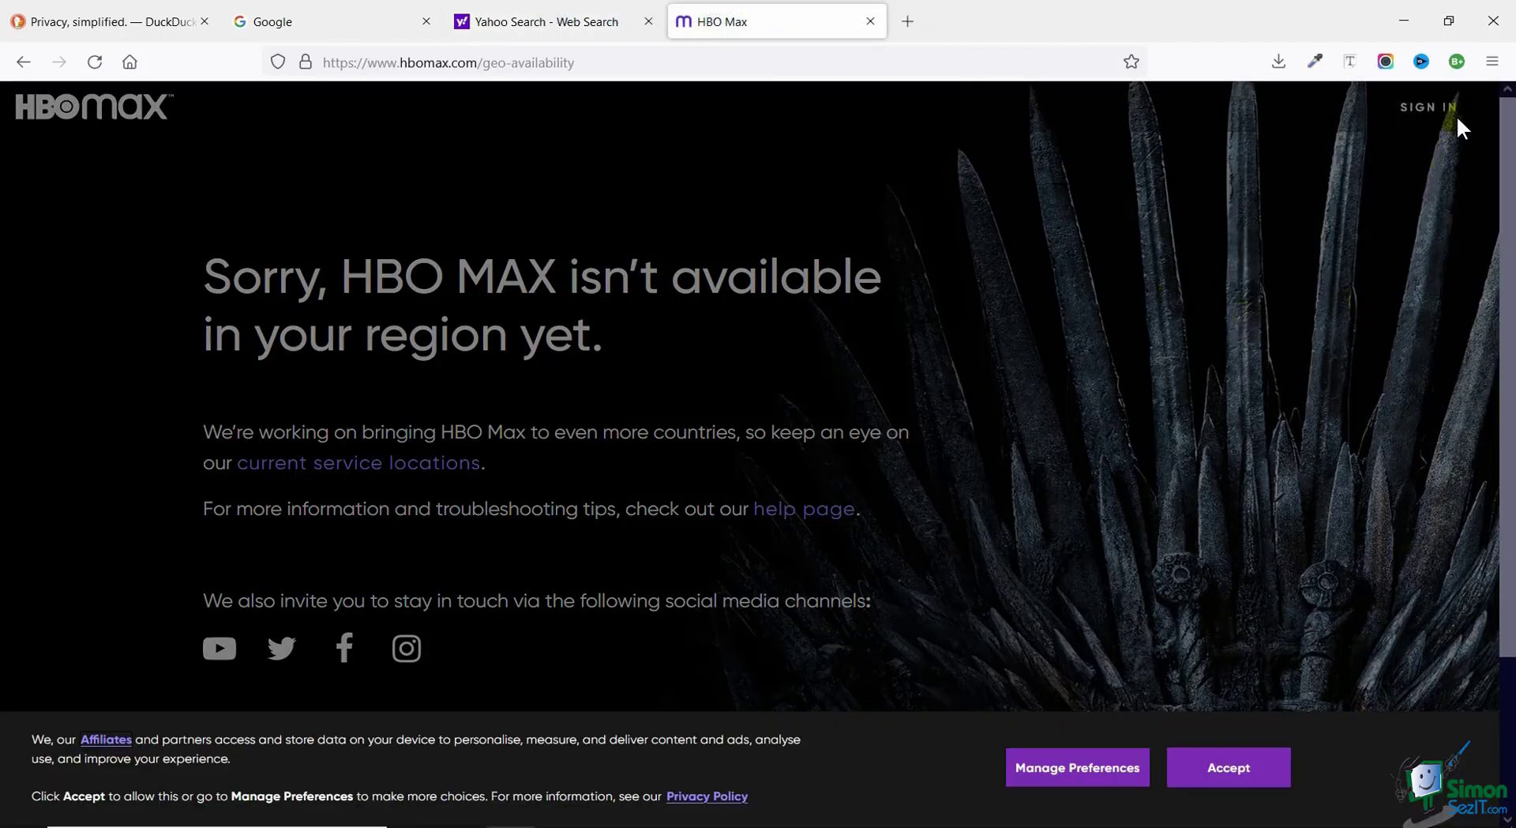
Check hbomax.com's B+ grade and its 2 blocked trackers.
left_click(1468, 64)
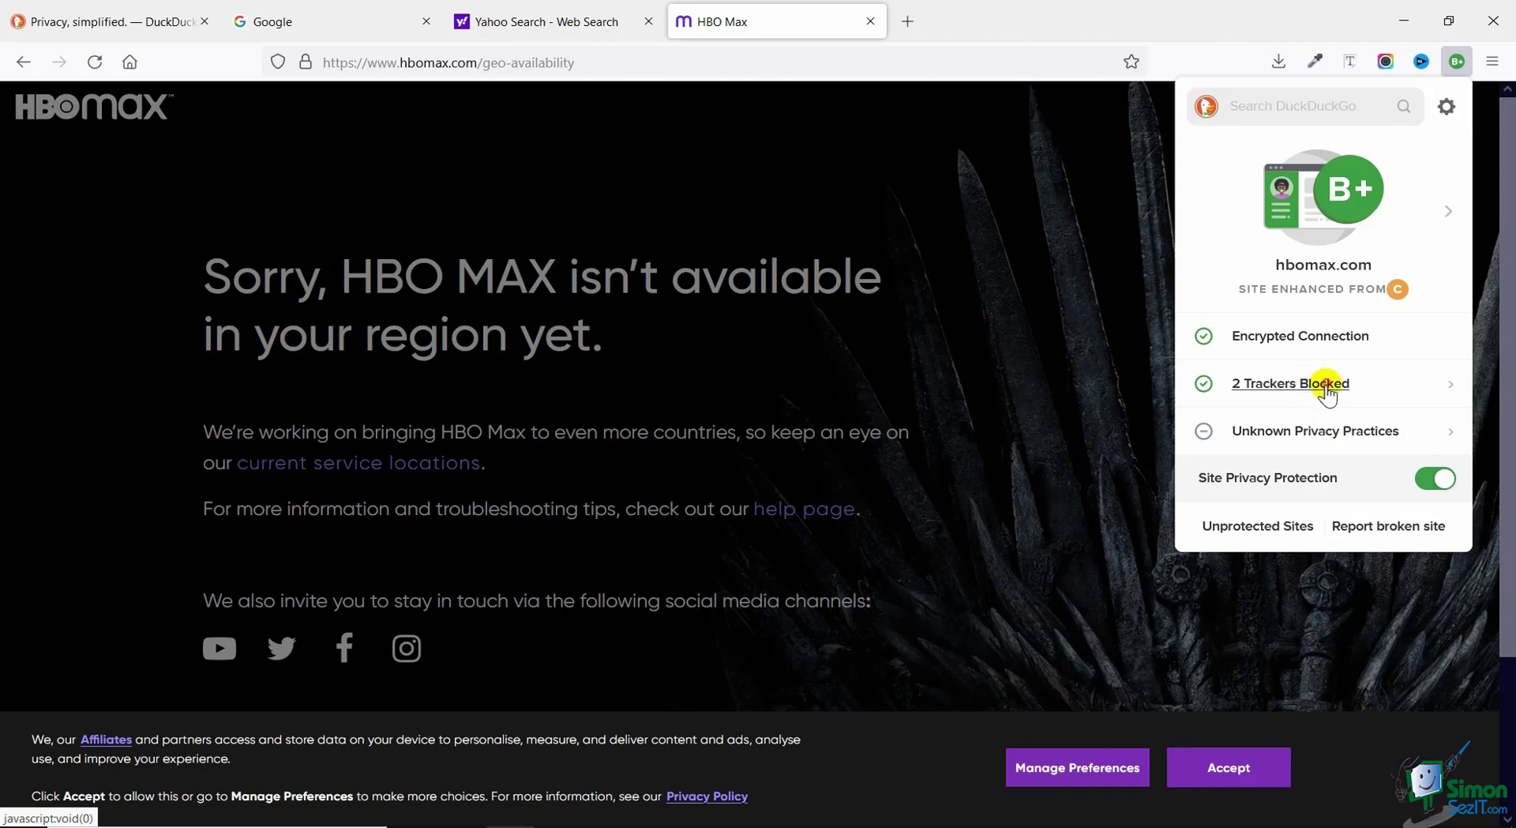
left_click(1311, 387)
left_click(1200, 192)
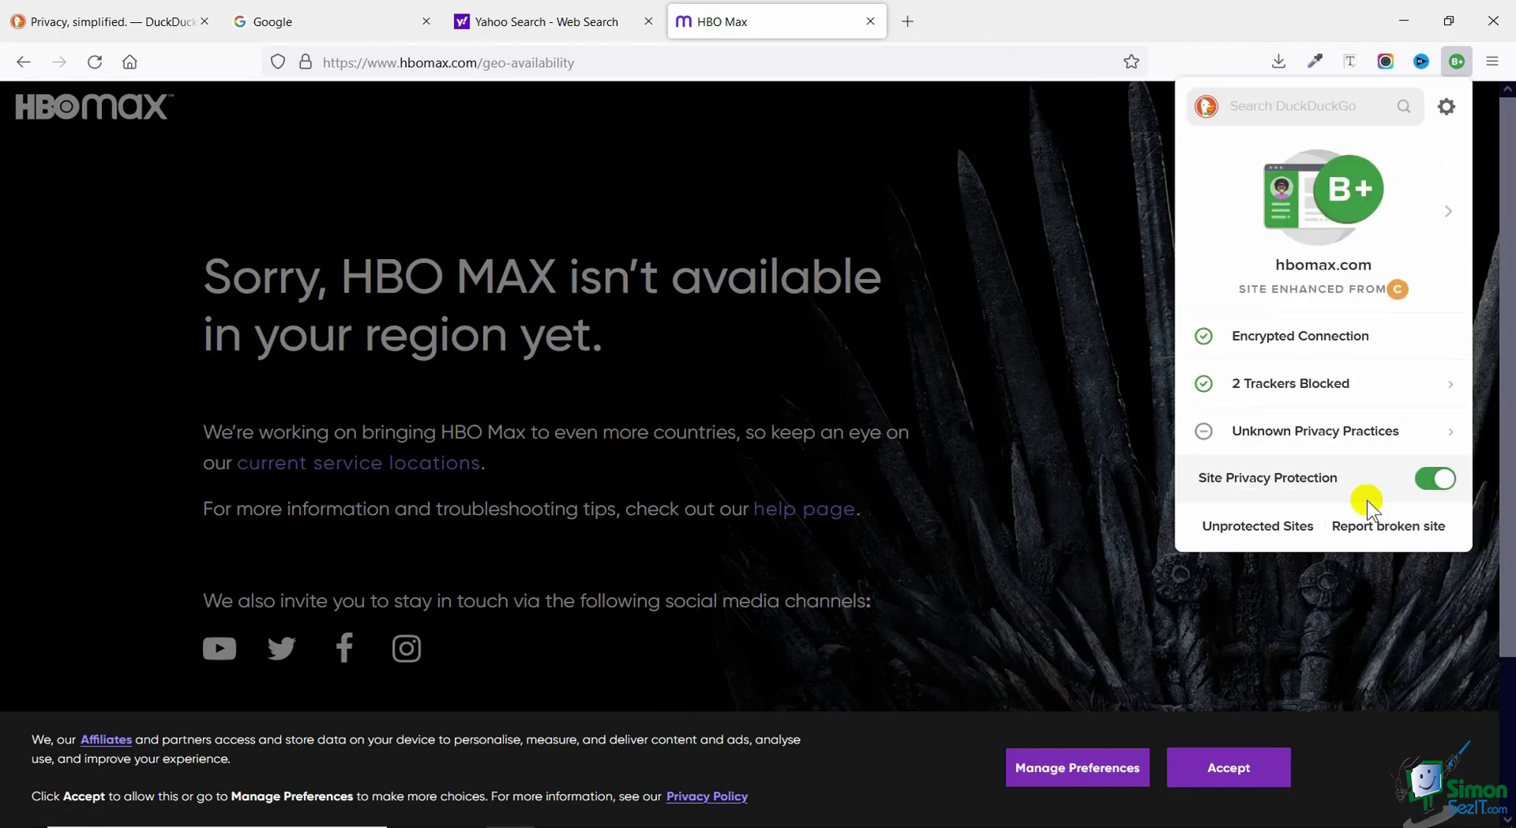
Turn off hbomax.com protection, confirm the C grade, accept cookies, and return to the DuckDuckGo tab.
left_click(1430, 493)
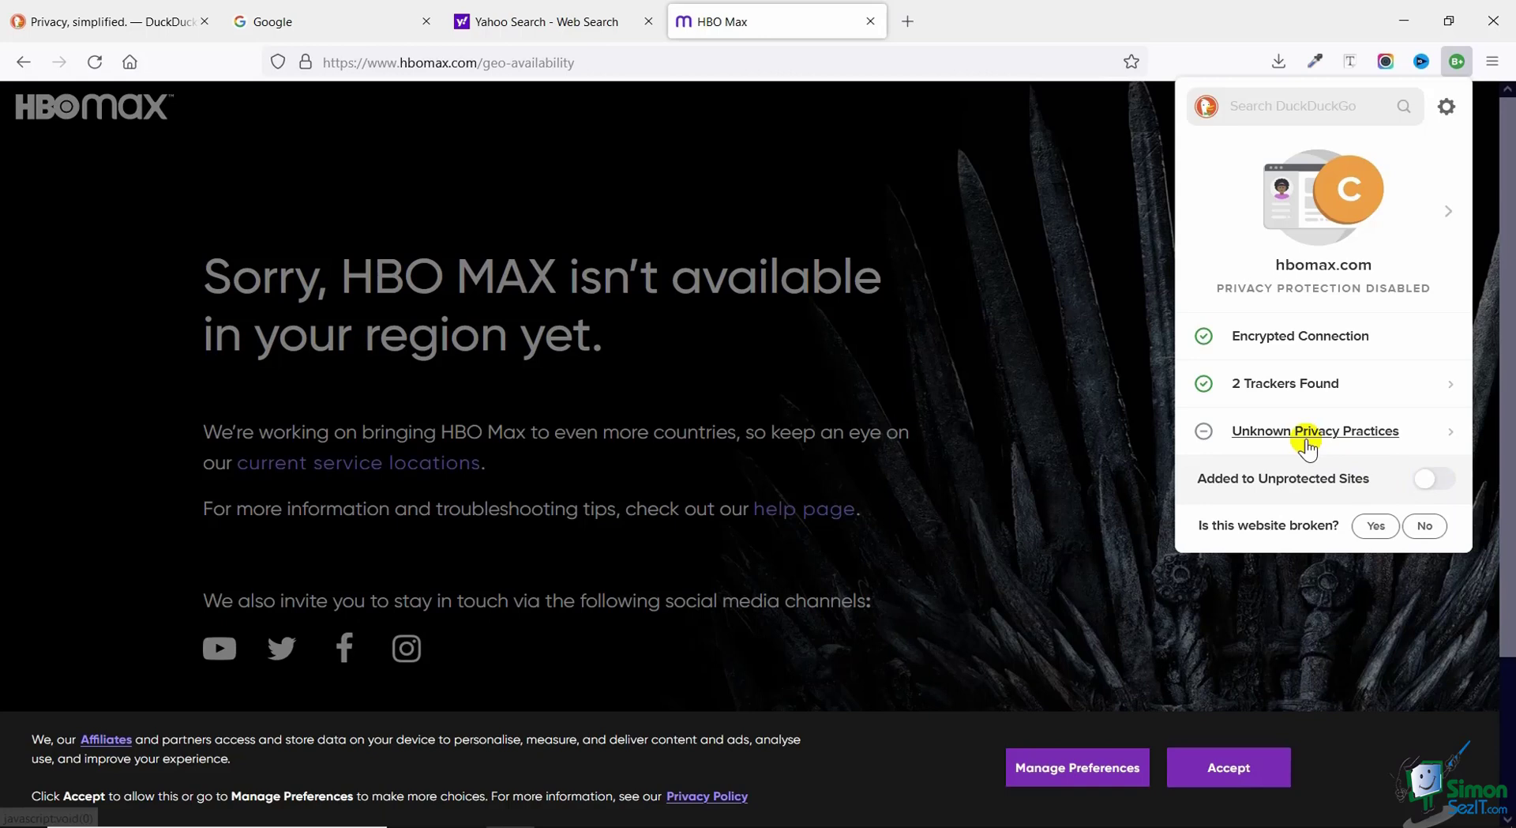
left_click(1058, 351)
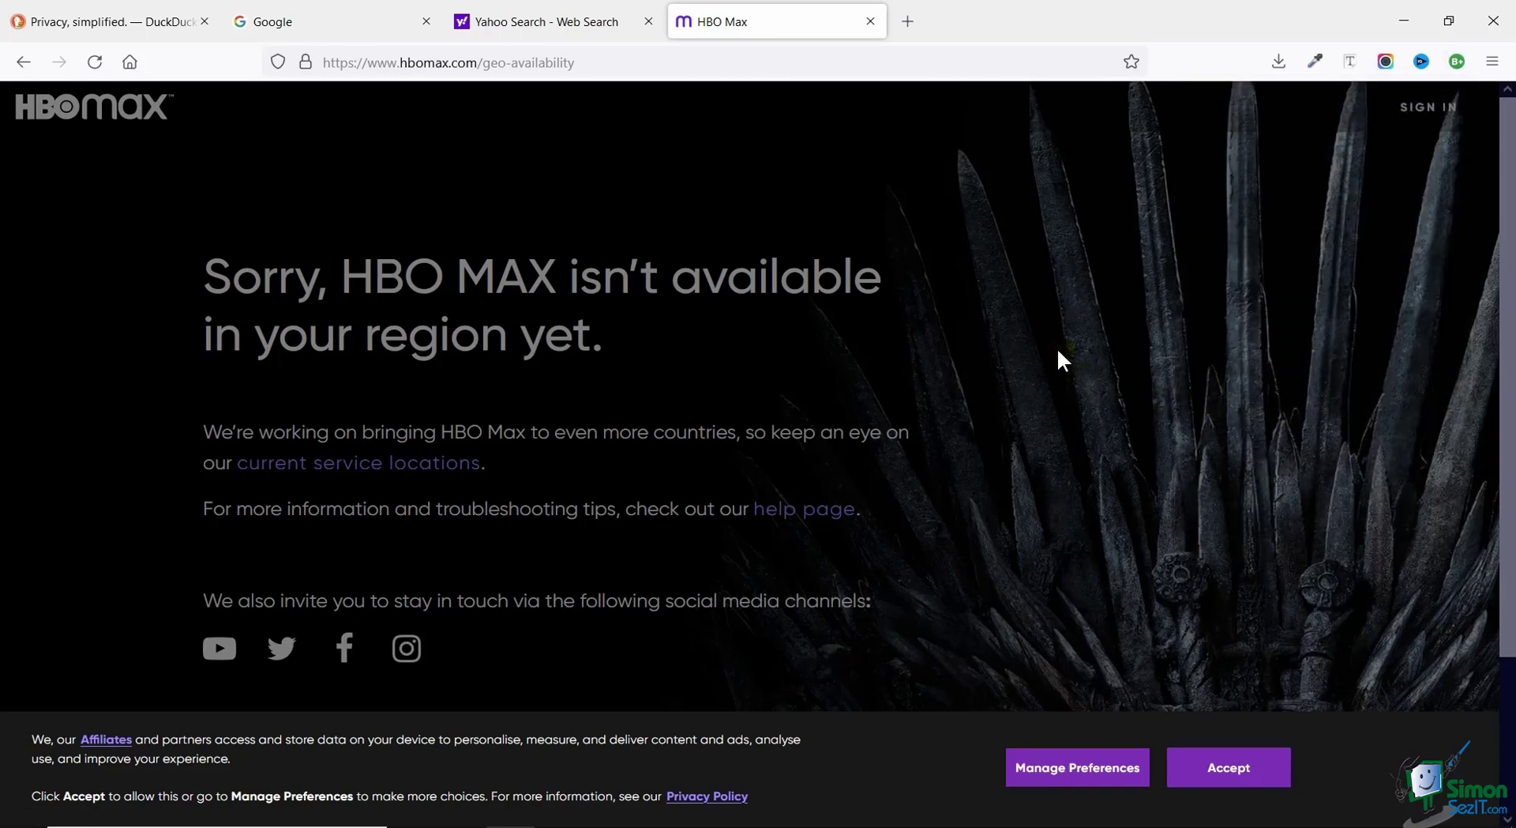
left_click(1458, 61)
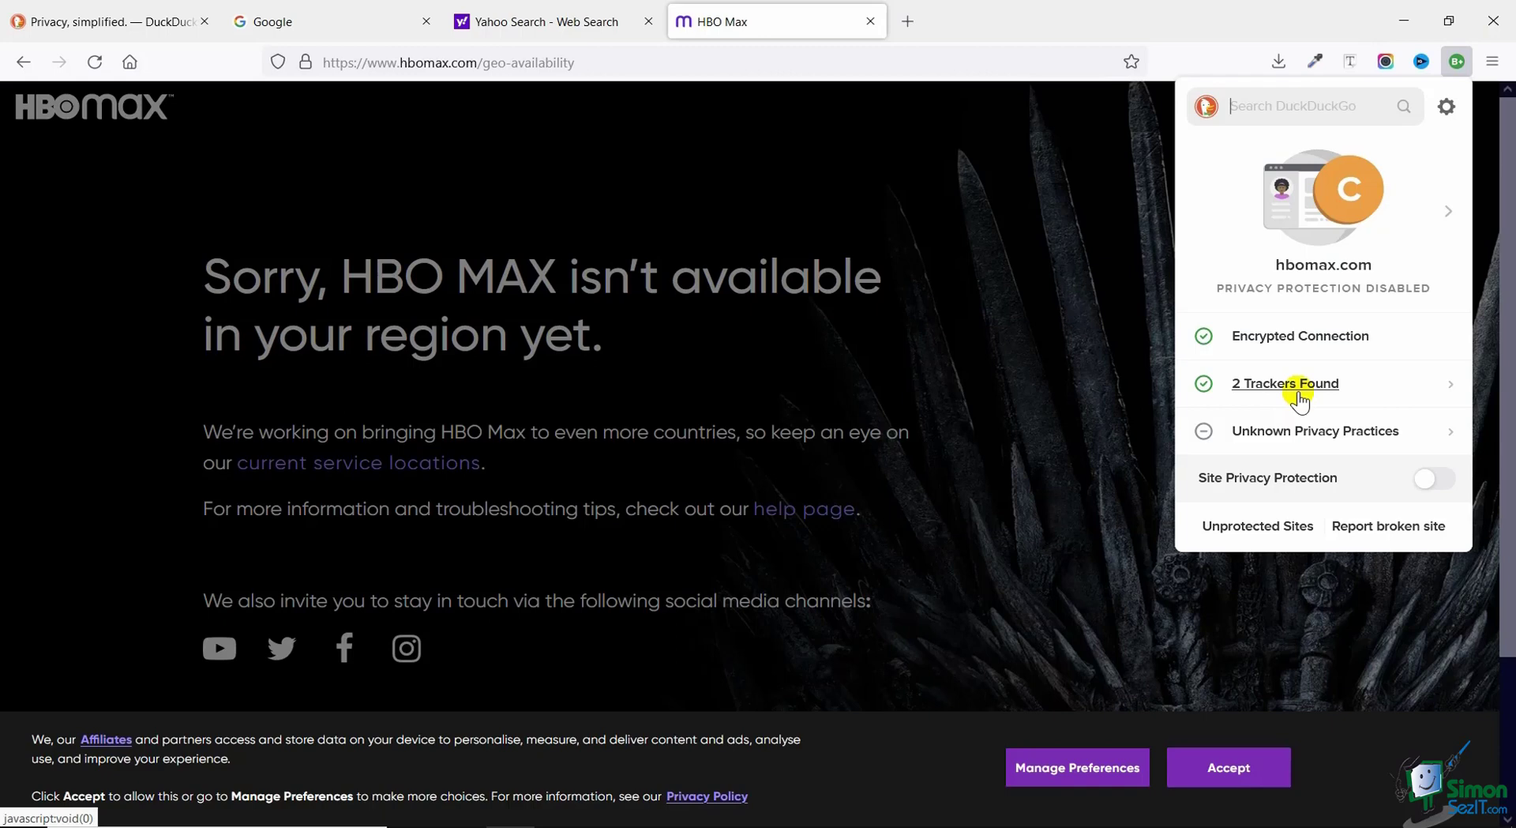
left_click(917, 260)
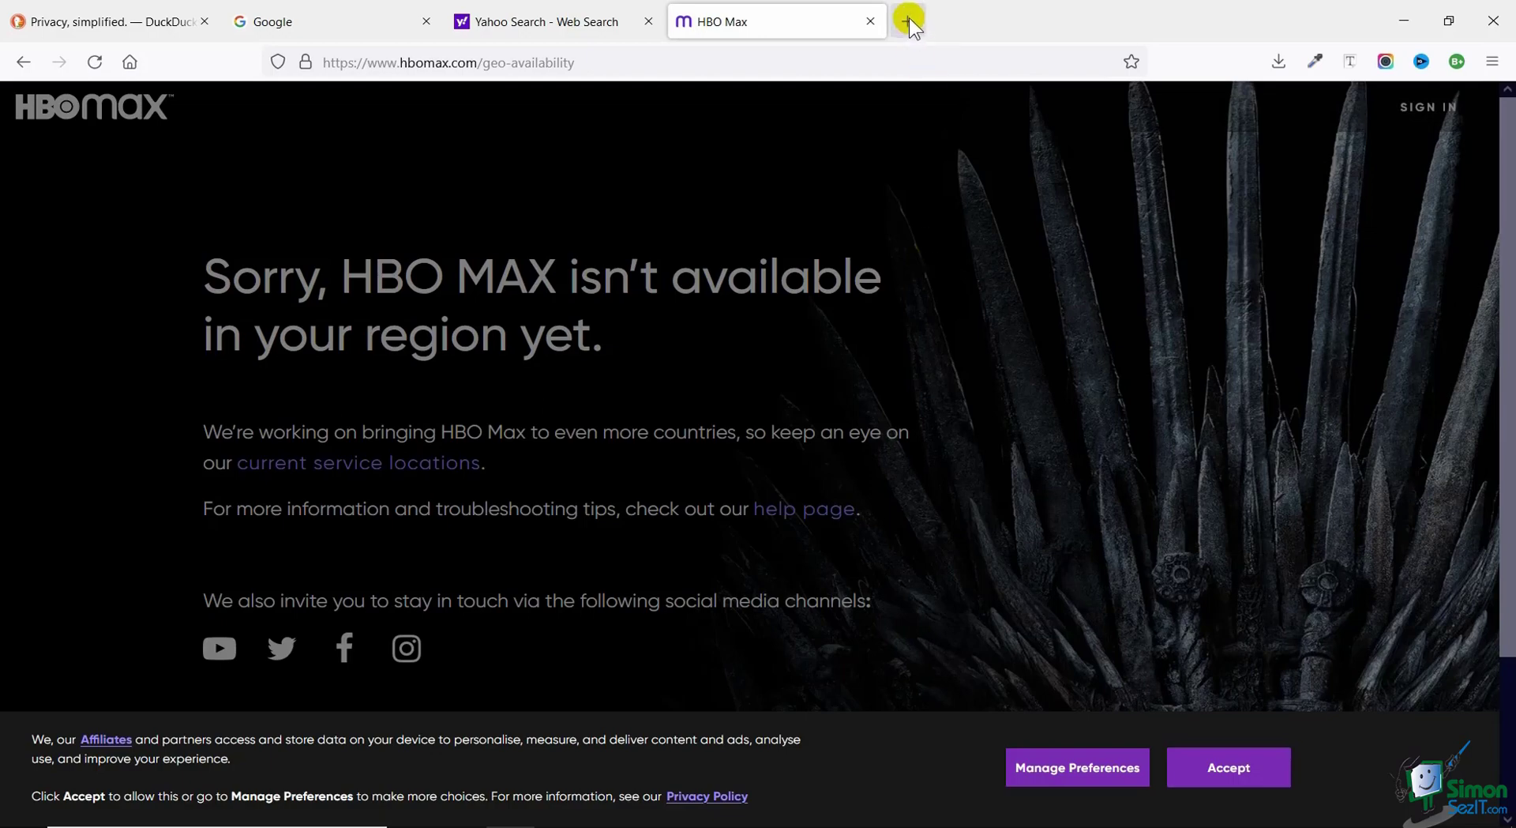
left_click(1264, 770)
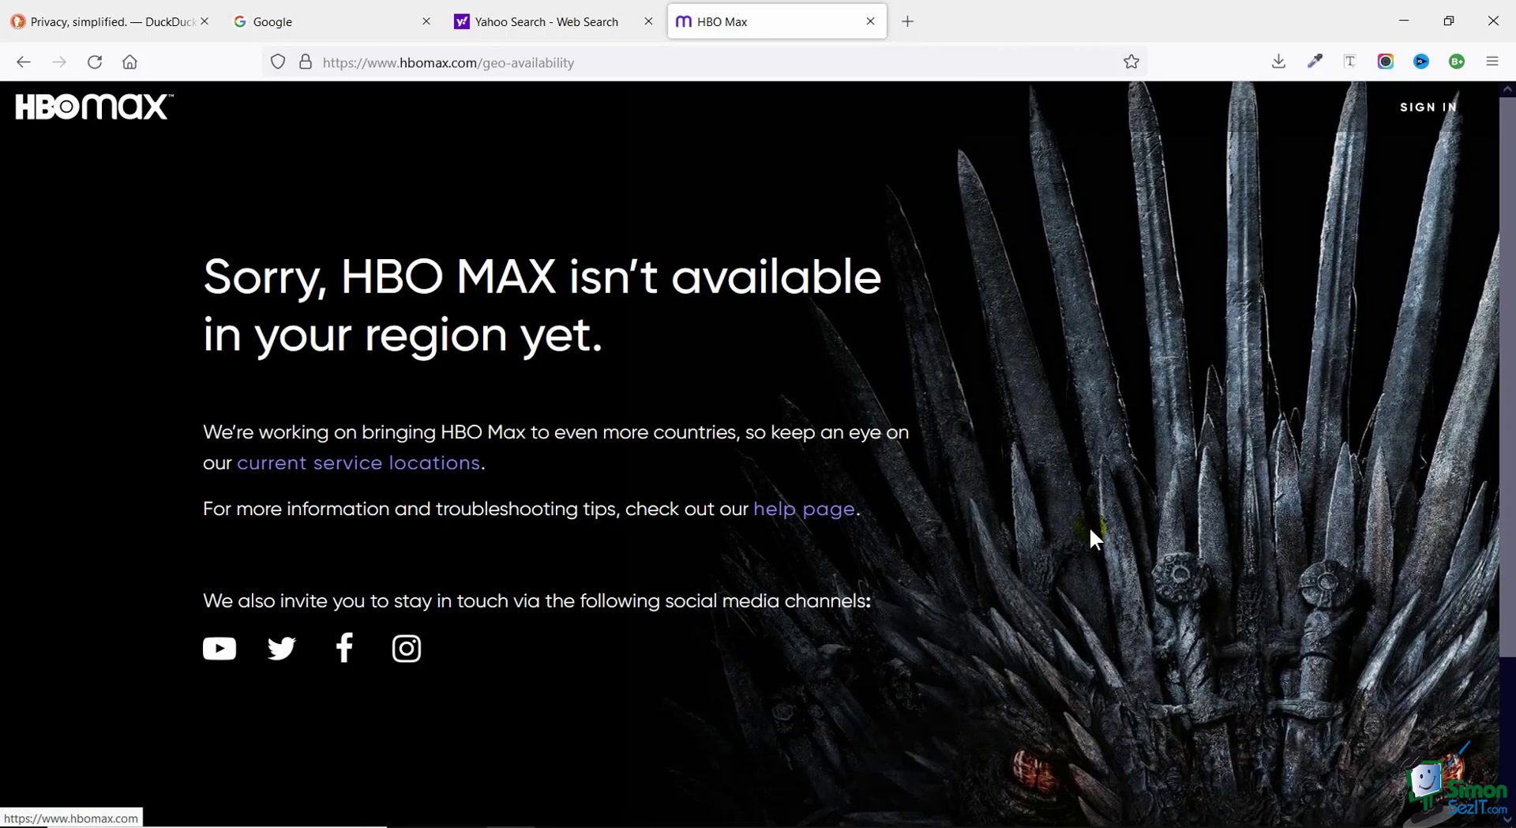
left_click(54, 17)
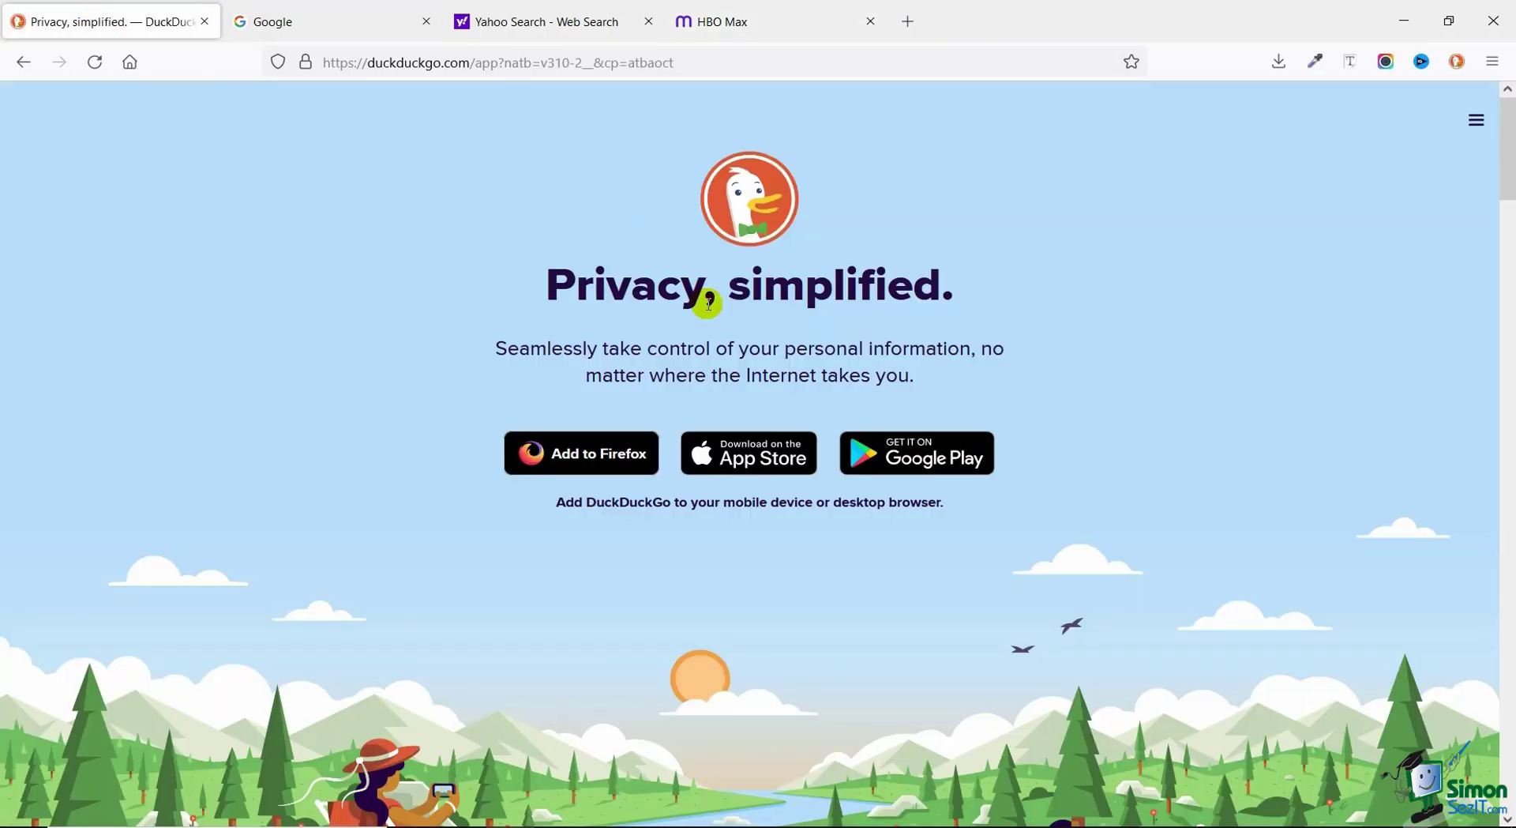
Confirm duckduckgo.com's A grade, then search 'game of thrones' from the address bar and scroll the results.
scroll(709, 302, "down", 10)
left_click(1458, 61)
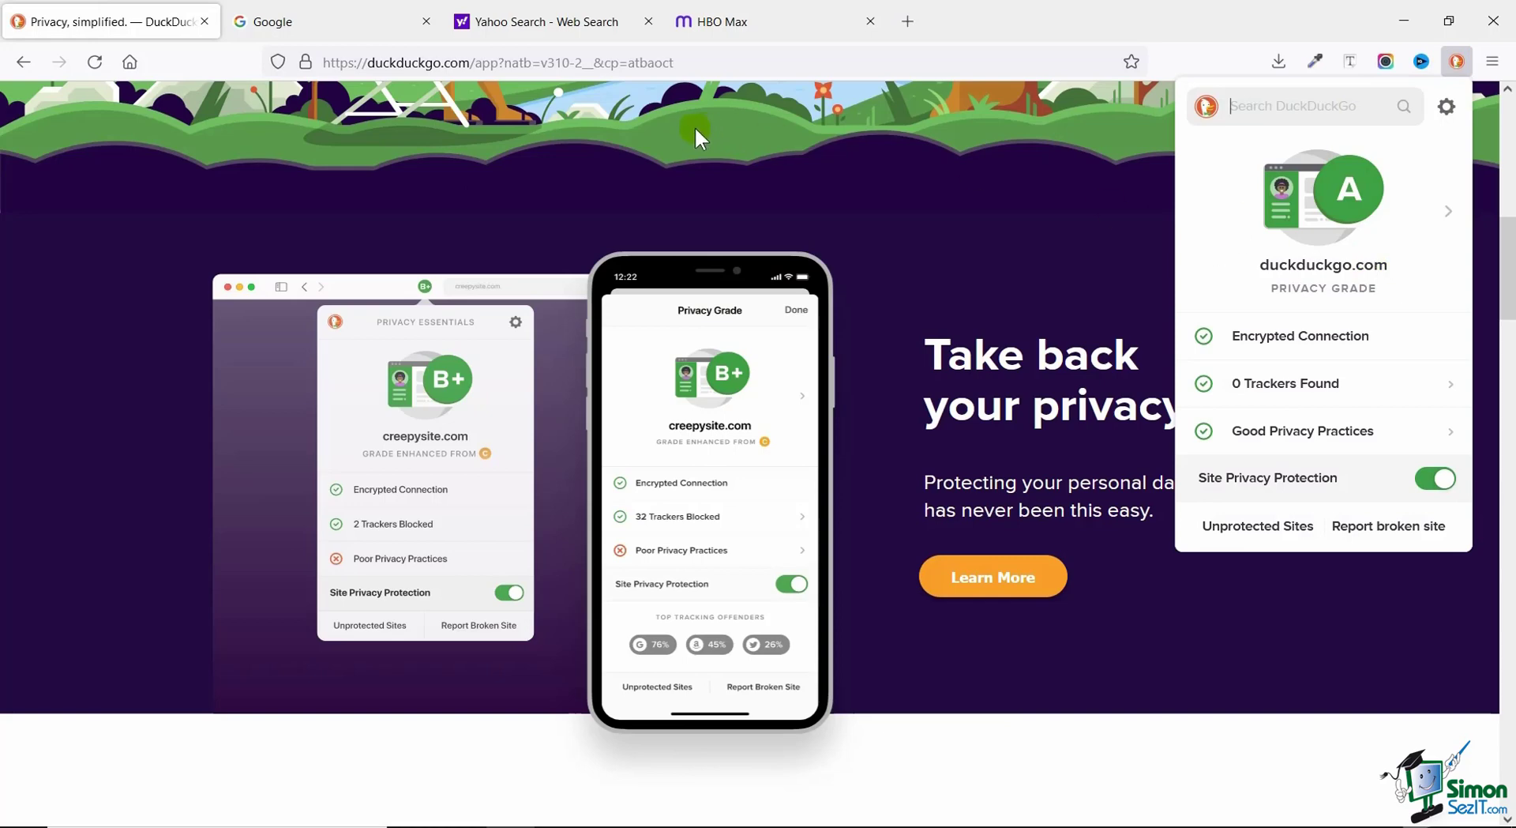
left_click(721, 65)
type("game of thrones")
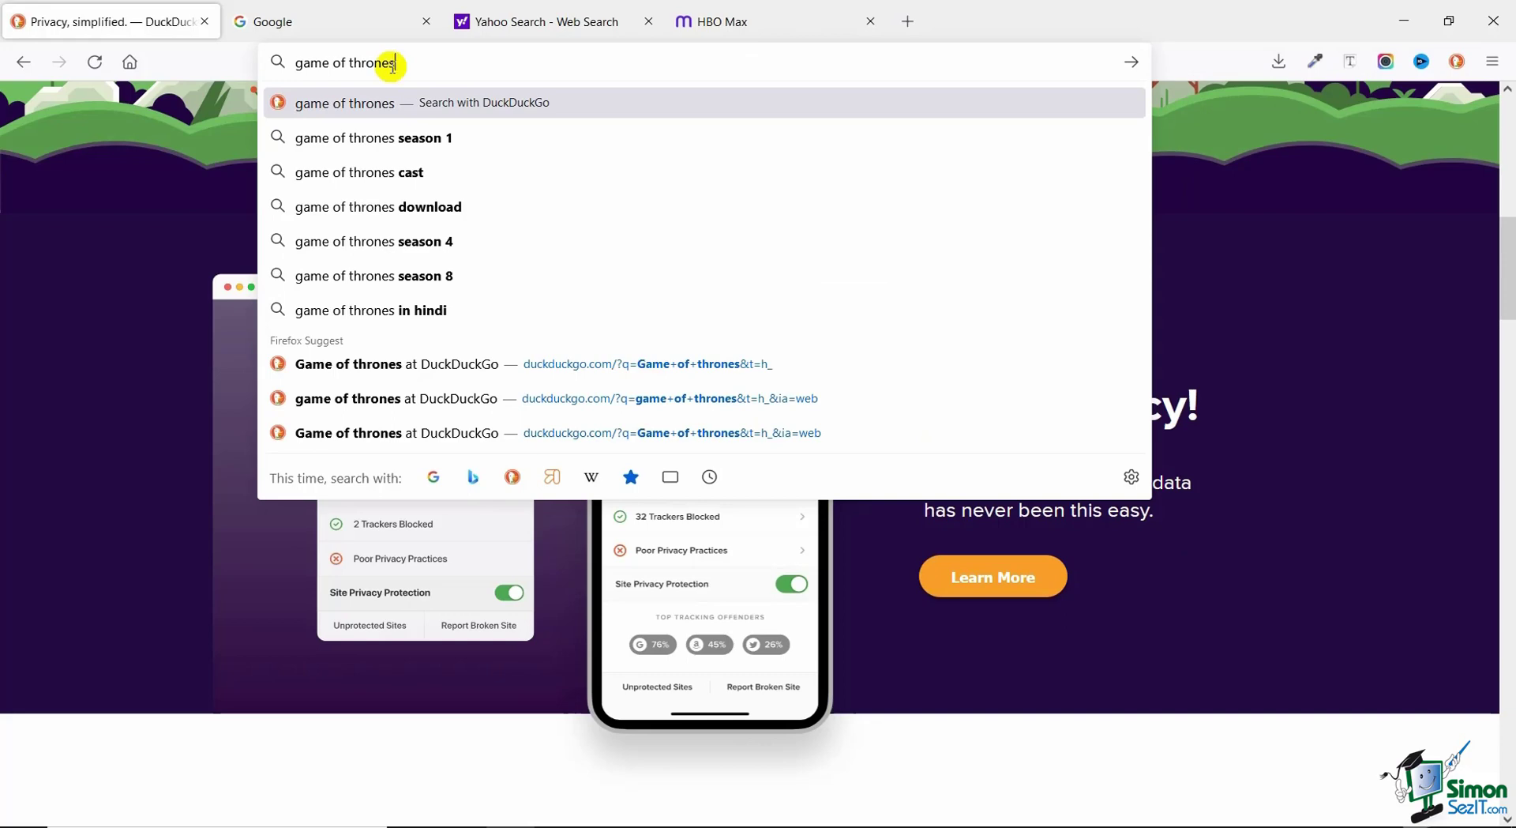
key("Return")
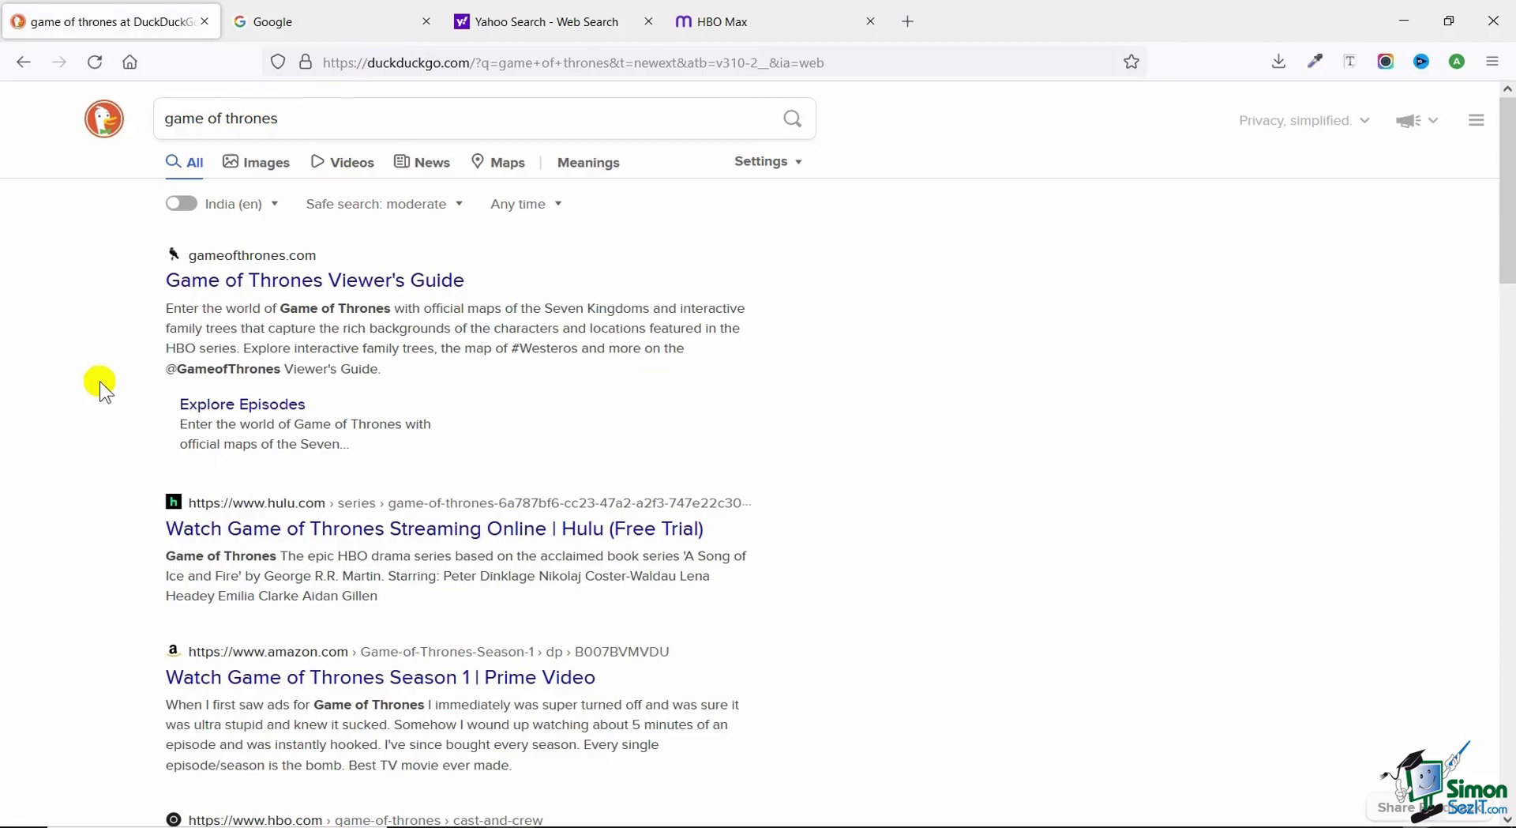
scroll(100, 382, "down", 3)
scroll(100, 383, "down", 3)
scroll(99, 381, "down", 15)
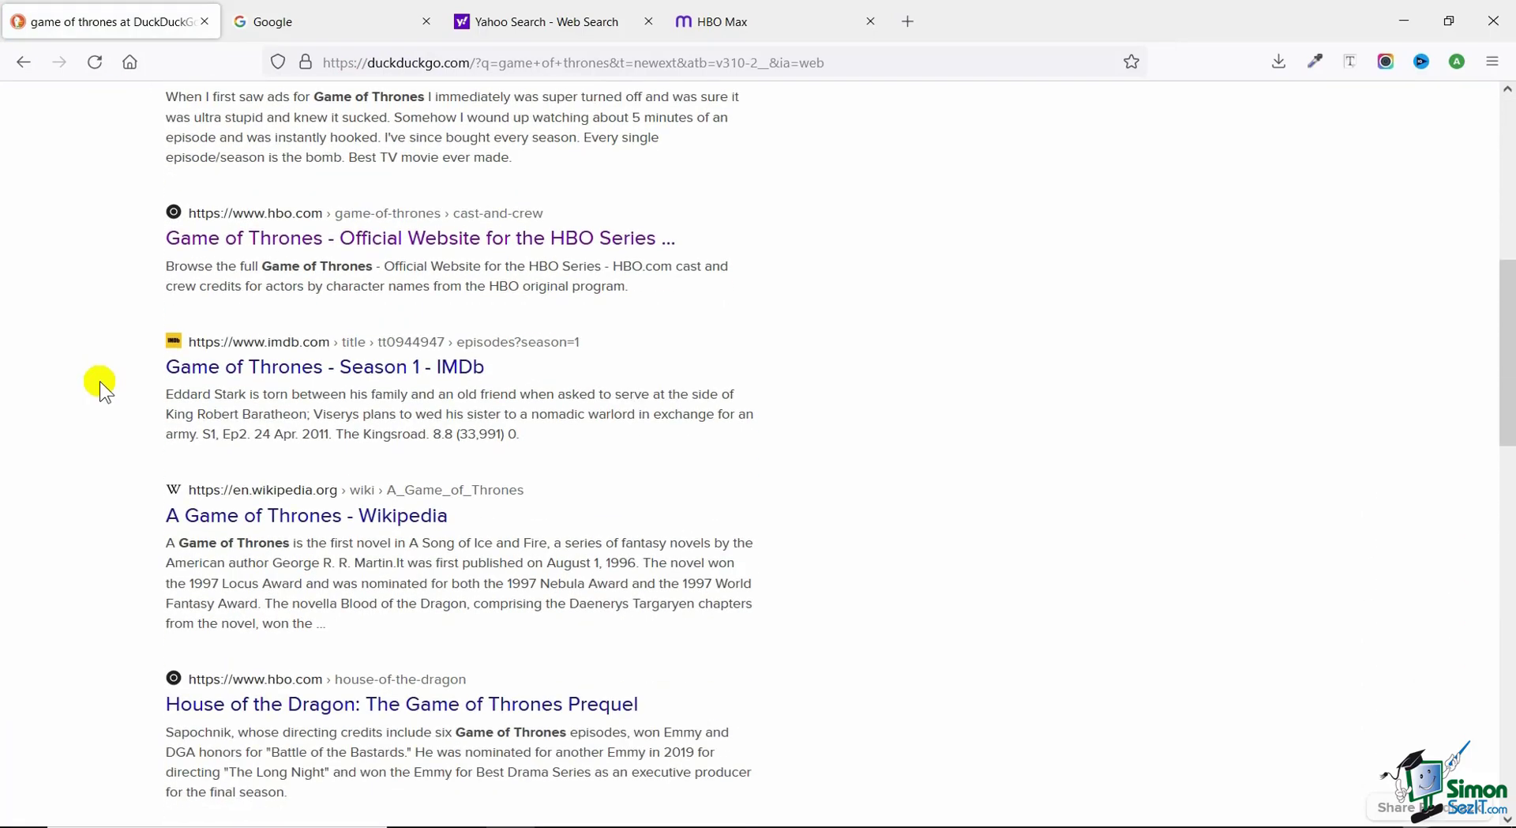
scroll(99, 381, "down", 2)
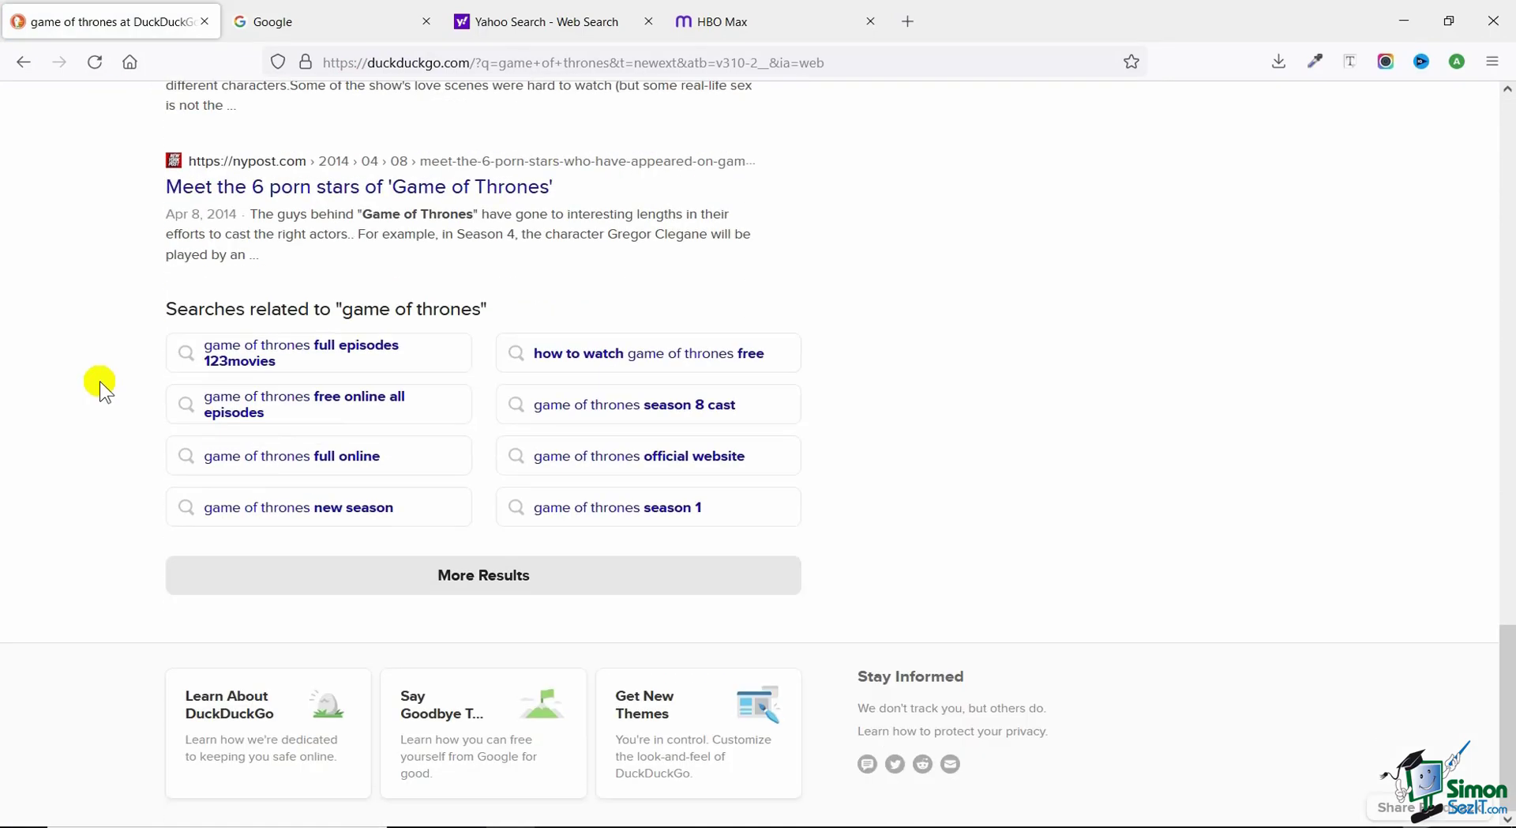
scroll(100, 381, "up", 15)
scroll(99, 381, "up", 6)
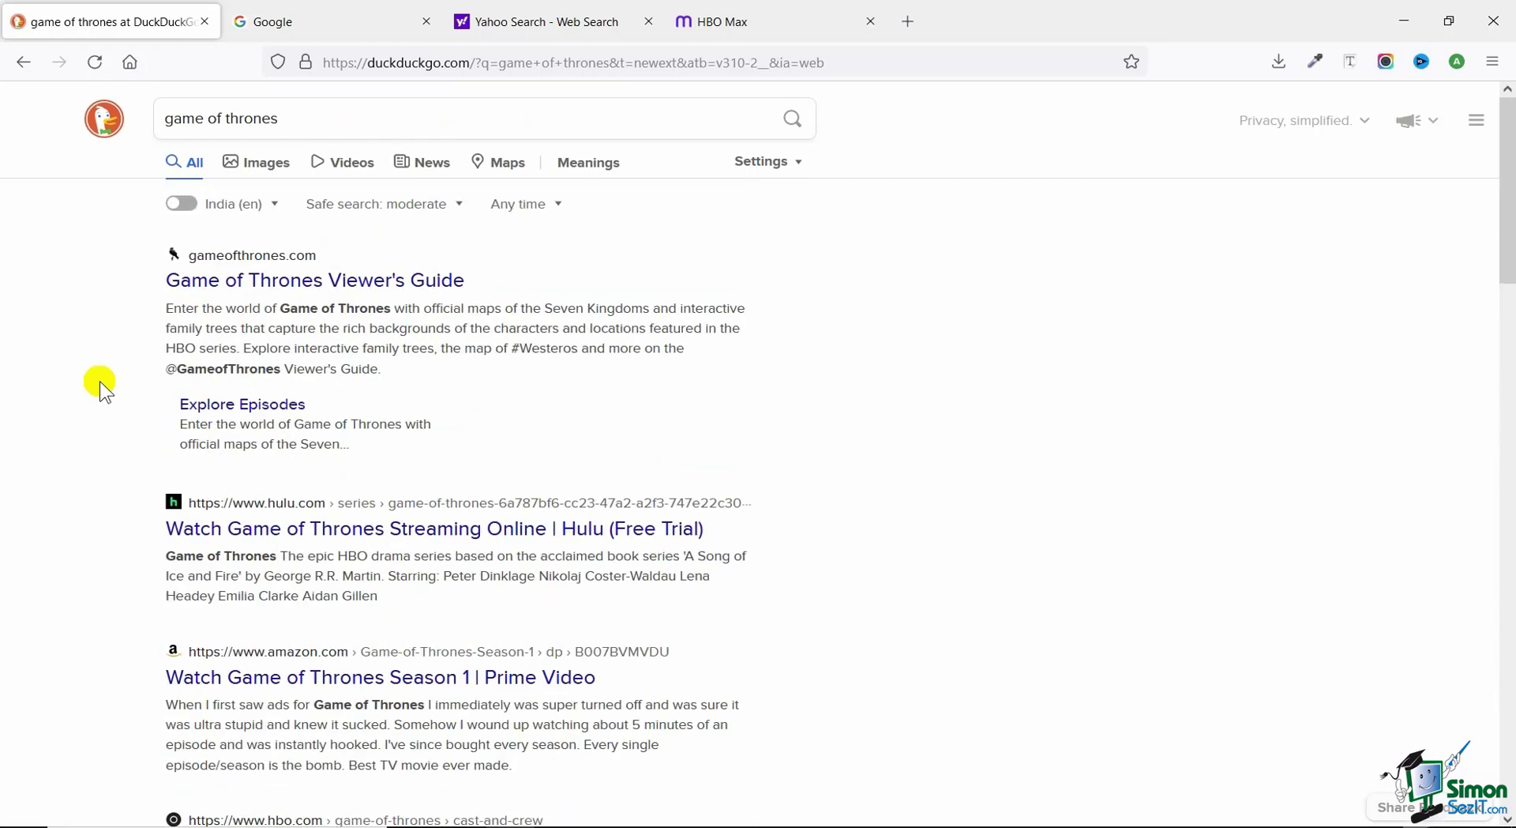